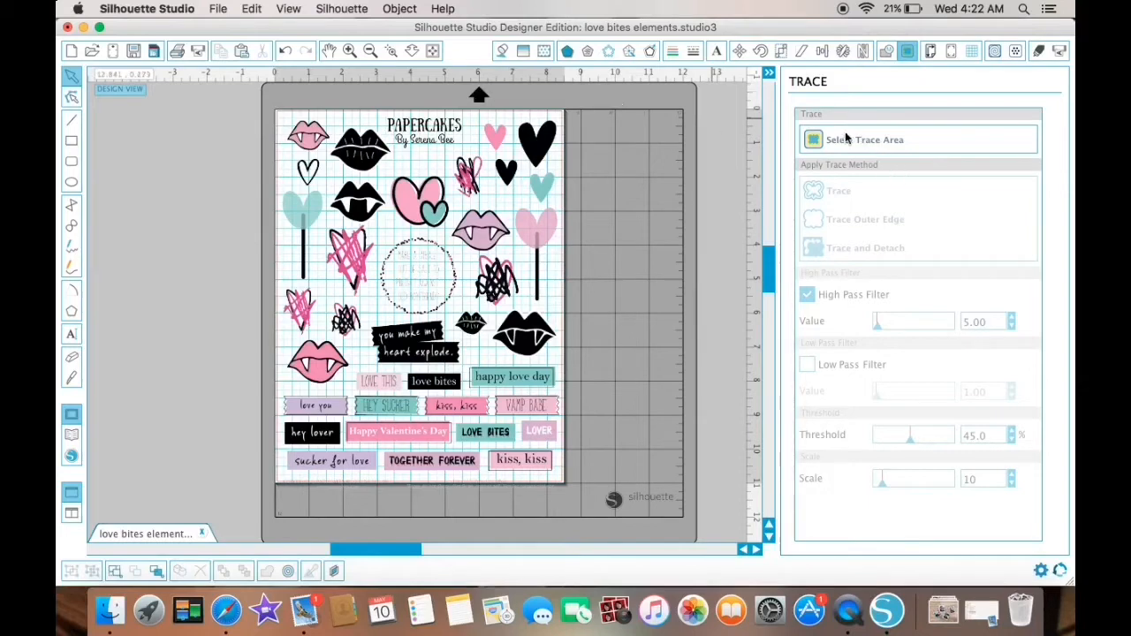
Step: Define a trace area of about 8.5 by 11.1 in around the entire PAPERCAKES sheet
{"action": "left_click", "coordinate": [815, 141]}
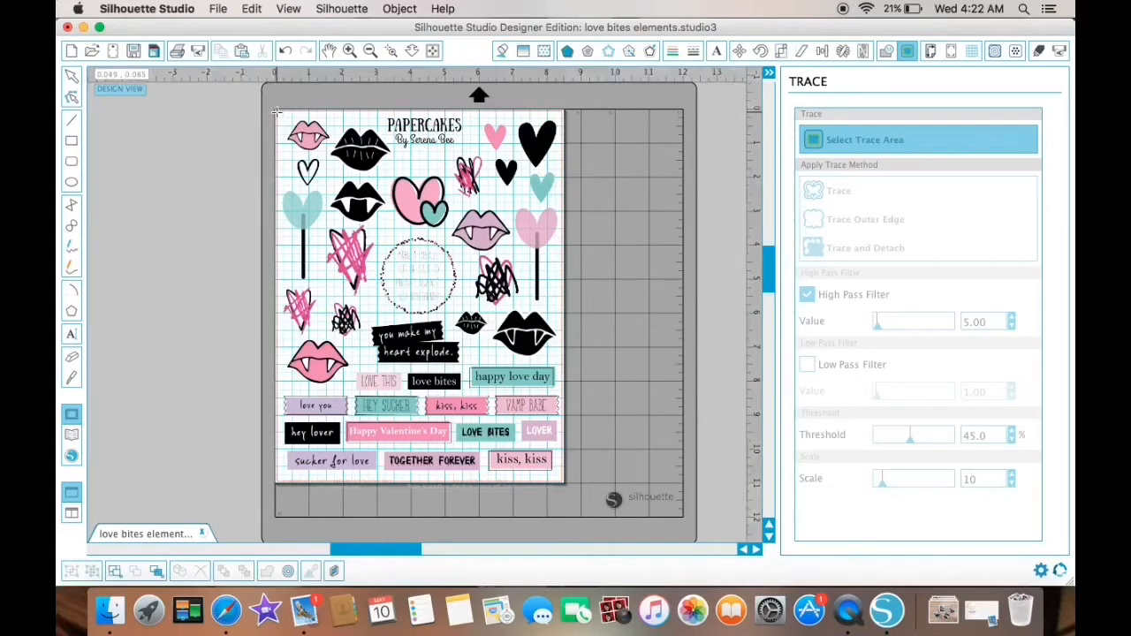
{"action": "mouse_move", "coordinate": [276, 111]}
{"action": "left_mouse_down"}
{"action": "mouse_move", "coordinate": [331, 141]}
{"action": "mouse_move", "coordinate": [463, 281]}
{"action": "mouse_move", "coordinate": [523, 369]}
{"action": "mouse_move", "coordinate": [566, 489]}
{"action": "left_mouse_up"}
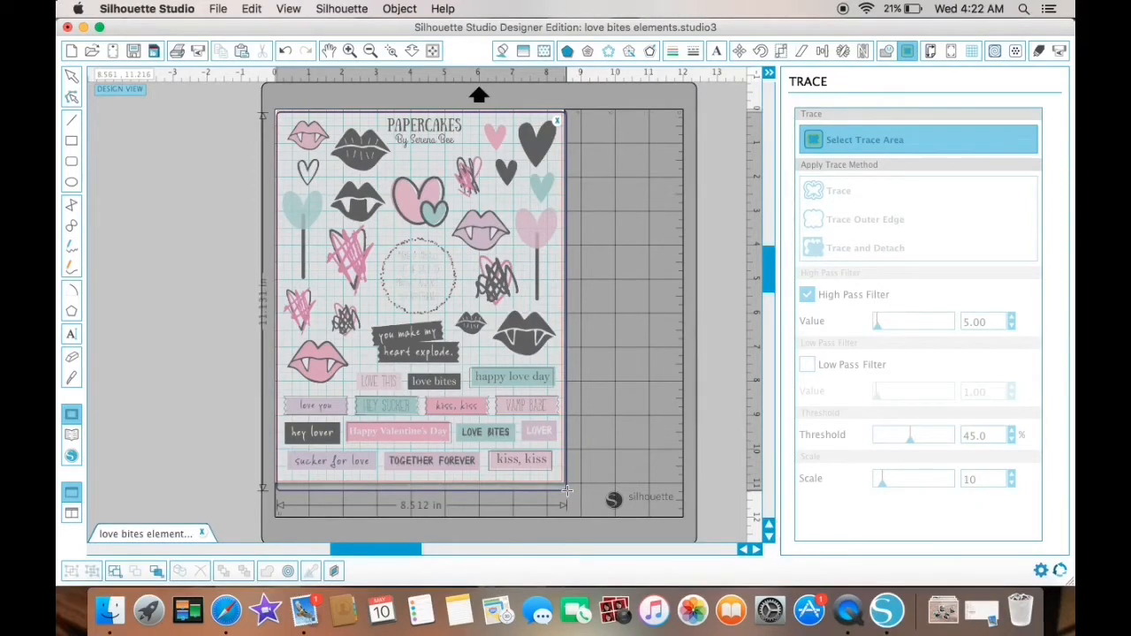
{"action": "left_click_drag", "start_coordinate": [567, 489], "coordinate": [567, 489]}
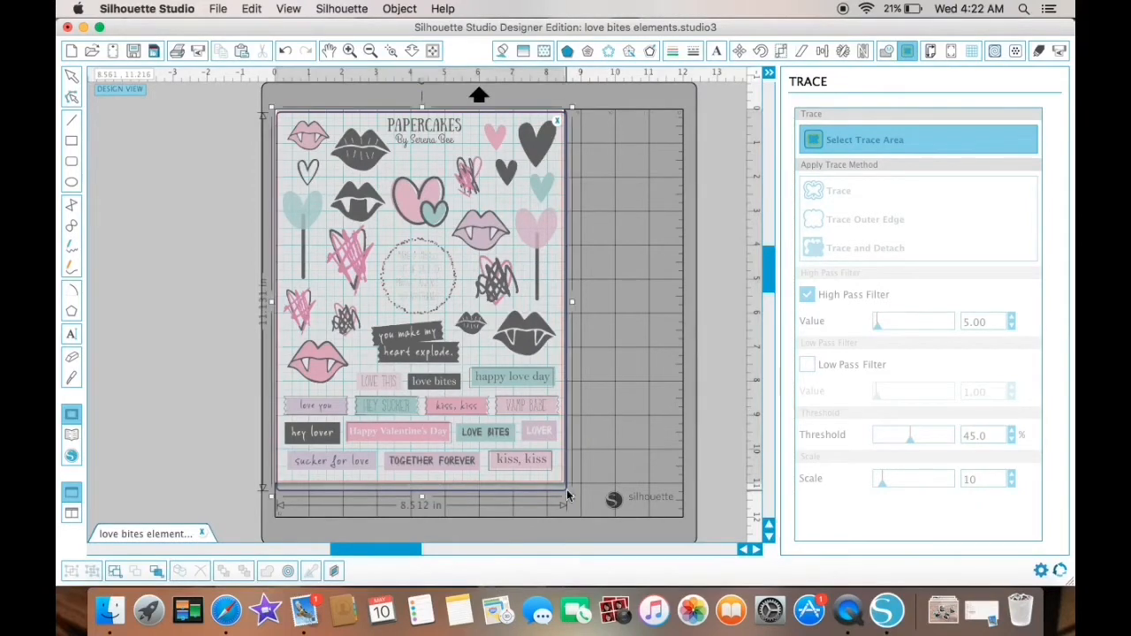
Step: Trace and detach the sheet's elements with High Pass Filter off, threshold 100% and scale 4
{"action": "left_click", "coordinate": [808, 296]}
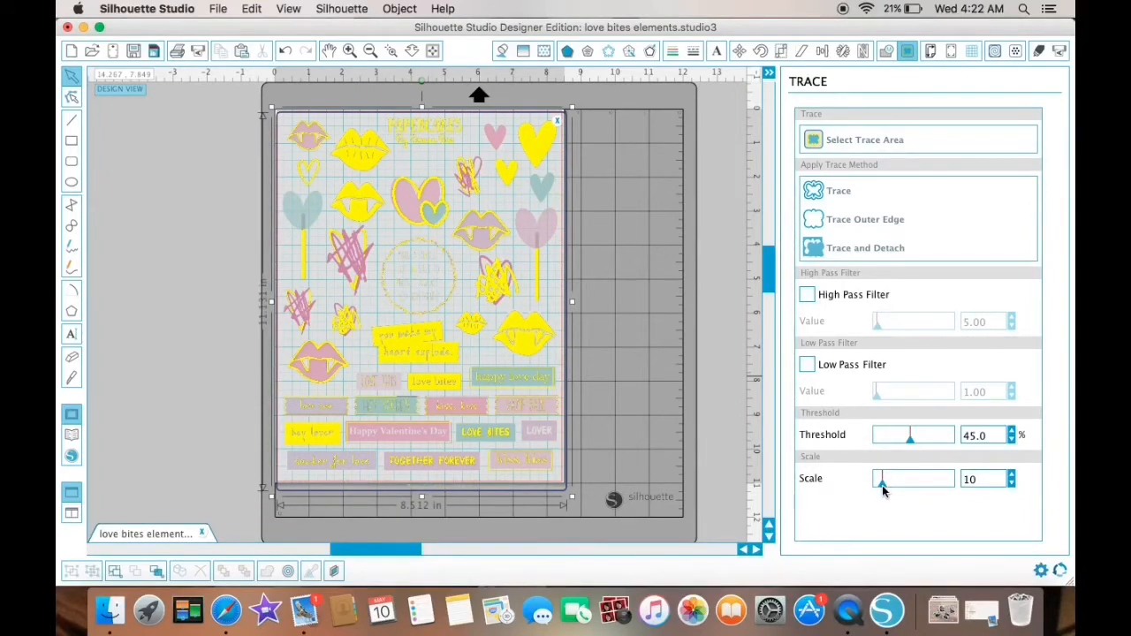
{"action": "left_click_drag", "start_coordinate": [881, 483], "coordinate": [813, 474]}
{"action": "left_click_drag", "start_coordinate": [913, 445], "coordinate": [991, 442]}
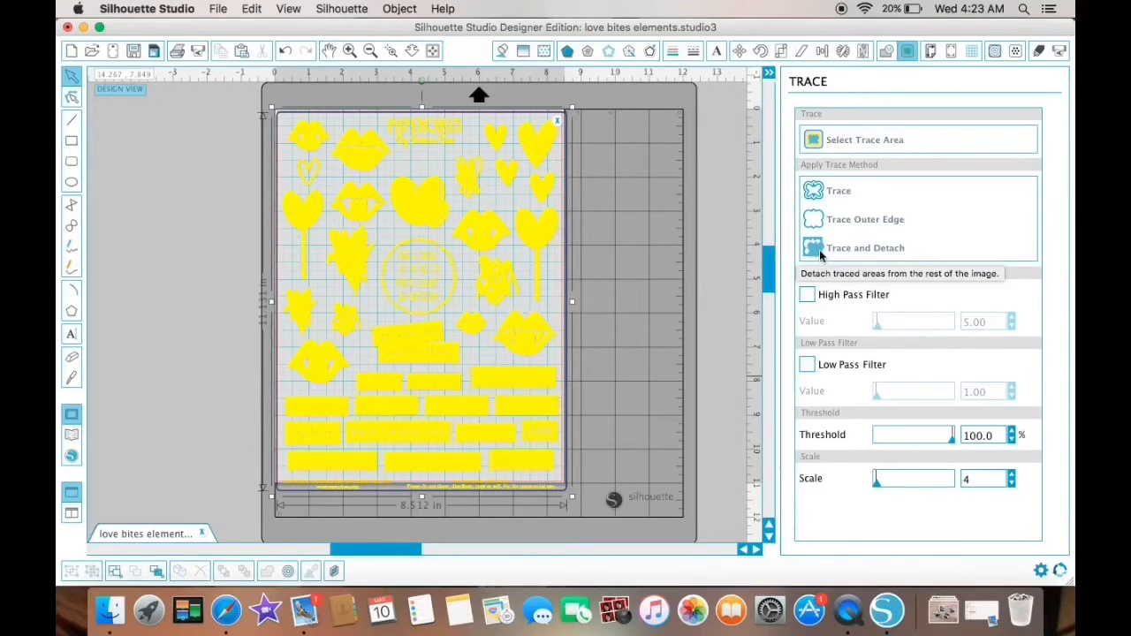
{"action": "left_click", "coordinate": [820, 256]}
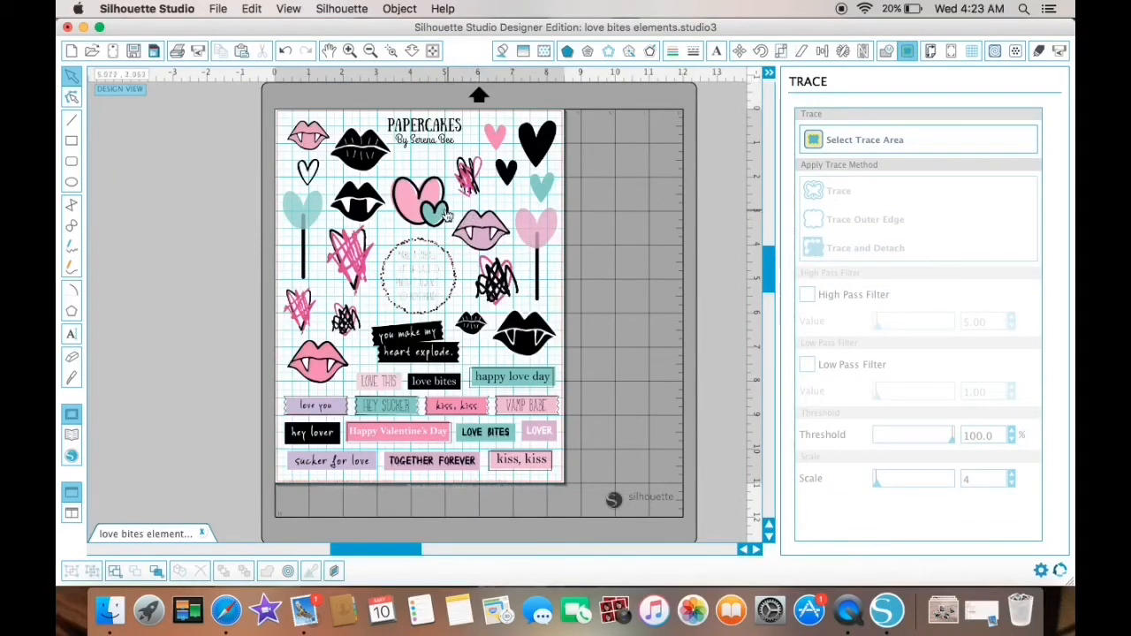
Step: Move the double heart, the HEY SUCKER label, the pink lollipop heart and the large black heart off the page
{"action": "left_click_drag", "start_coordinate": [425, 210], "coordinate": [192, 216]}
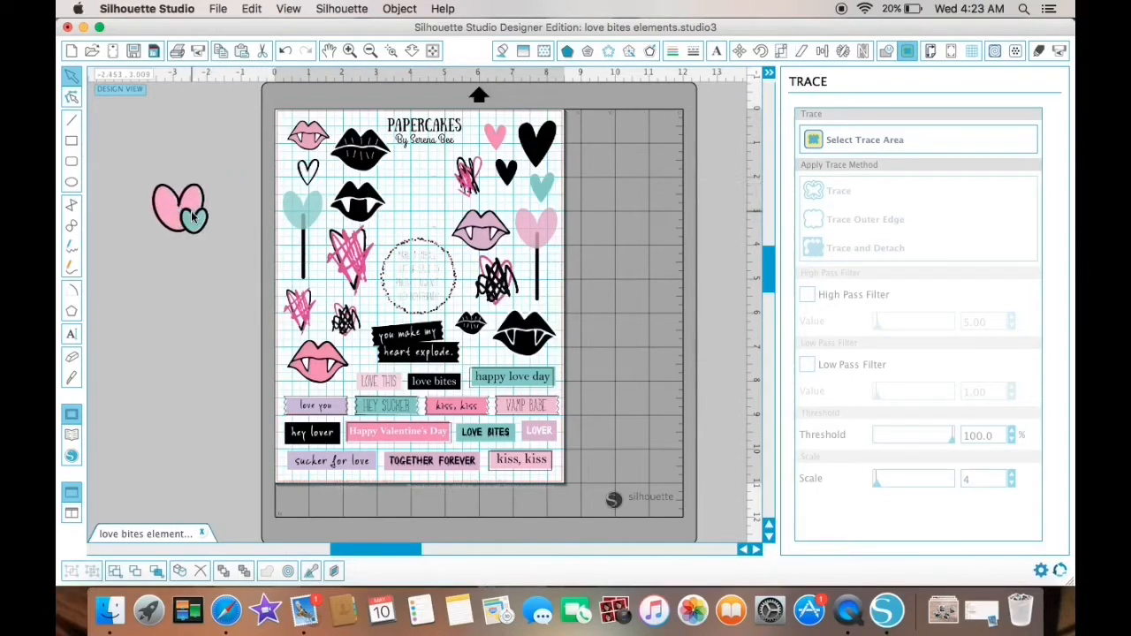
{"action": "left_click_drag", "start_coordinate": [388, 410], "coordinate": [135, 362]}
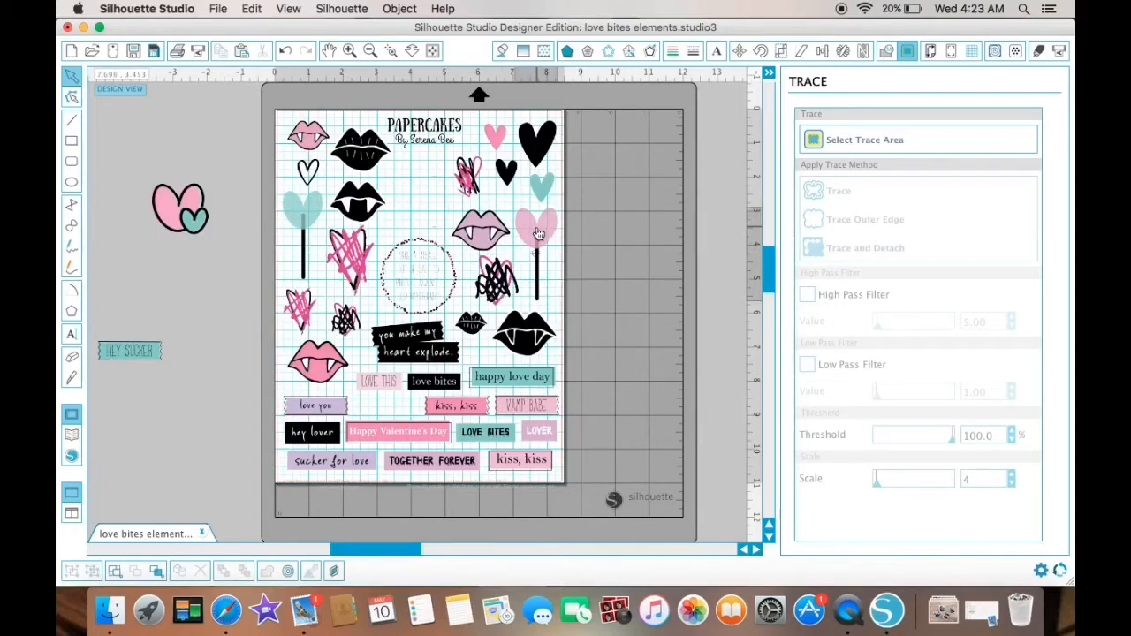
{"action": "left_click_drag", "start_coordinate": [538, 233], "coordinate": [198, 303]}
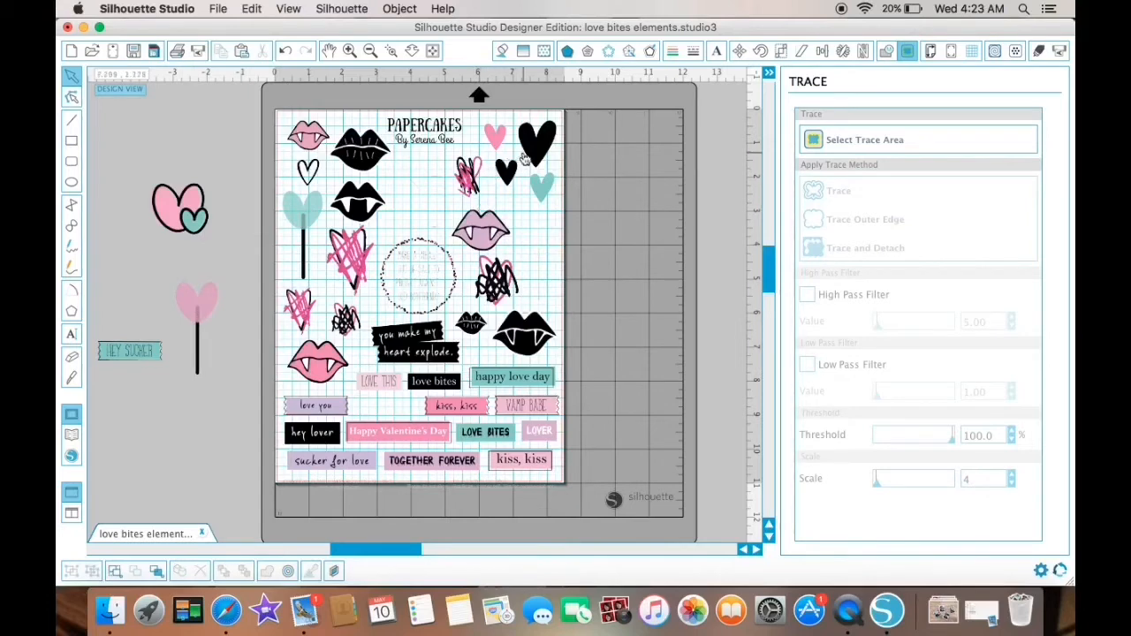
{"action": "left_click_drag", "start_coordinate": [524, 157], "coordinate": [421, 237]}
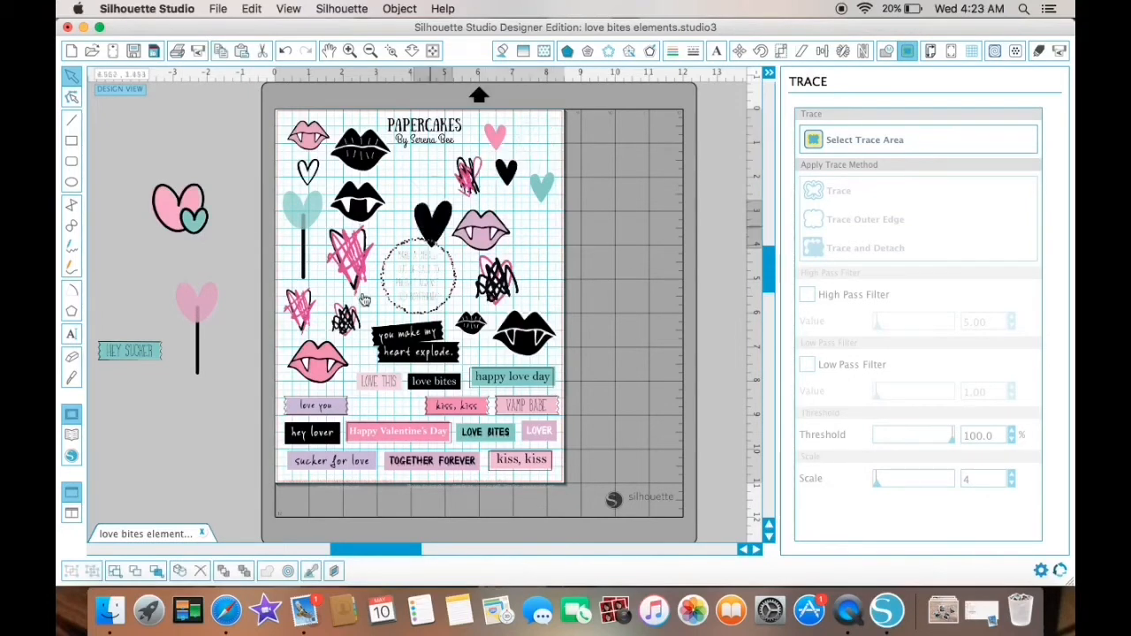
{"action": "left_click_drag", "start_coordinate": [364, 300], "coordinate": [215, 448]}
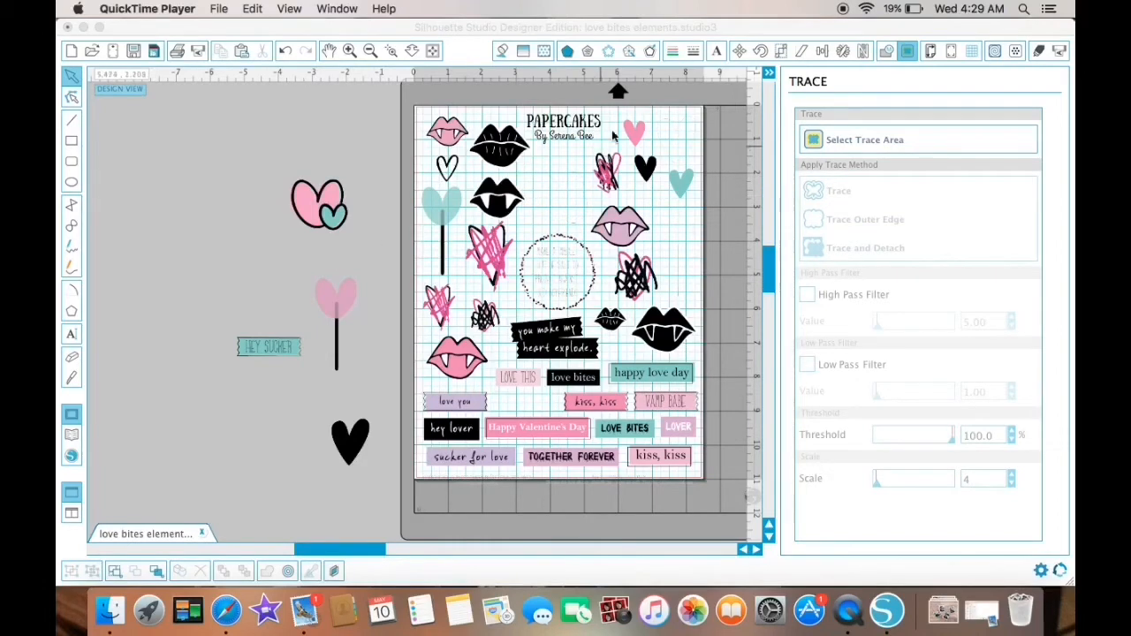
Step: Create a rounded external offset around the detached double heart and pink lollipop heart
{"action": "left_click", "coordinate": [651, 52]}
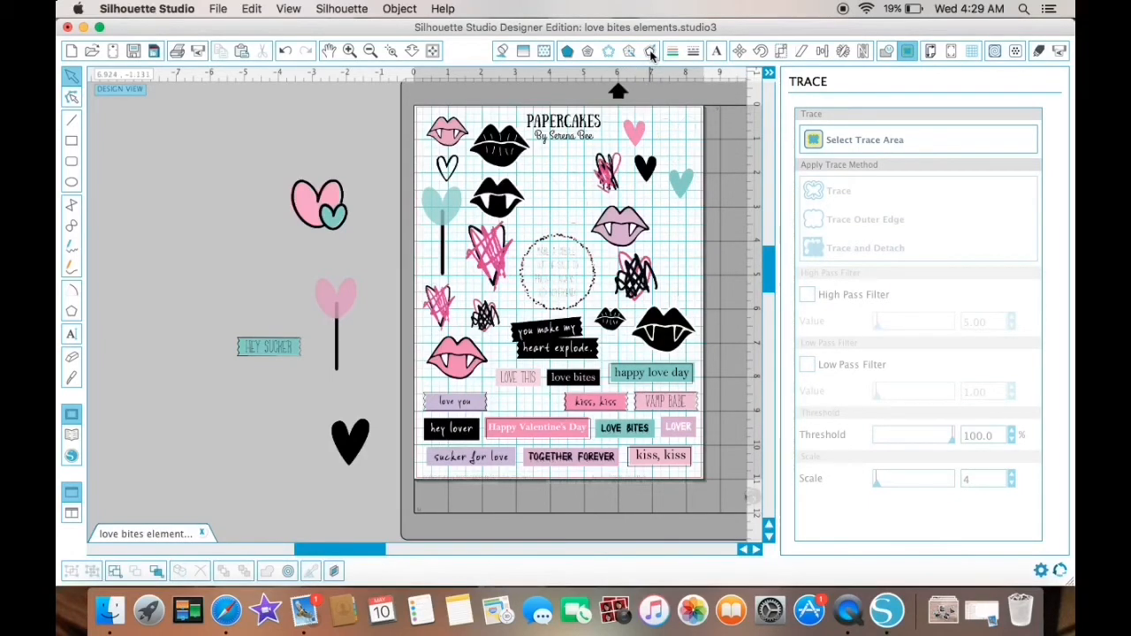
{"action": "left_click", "coordinate": [651, 53]}
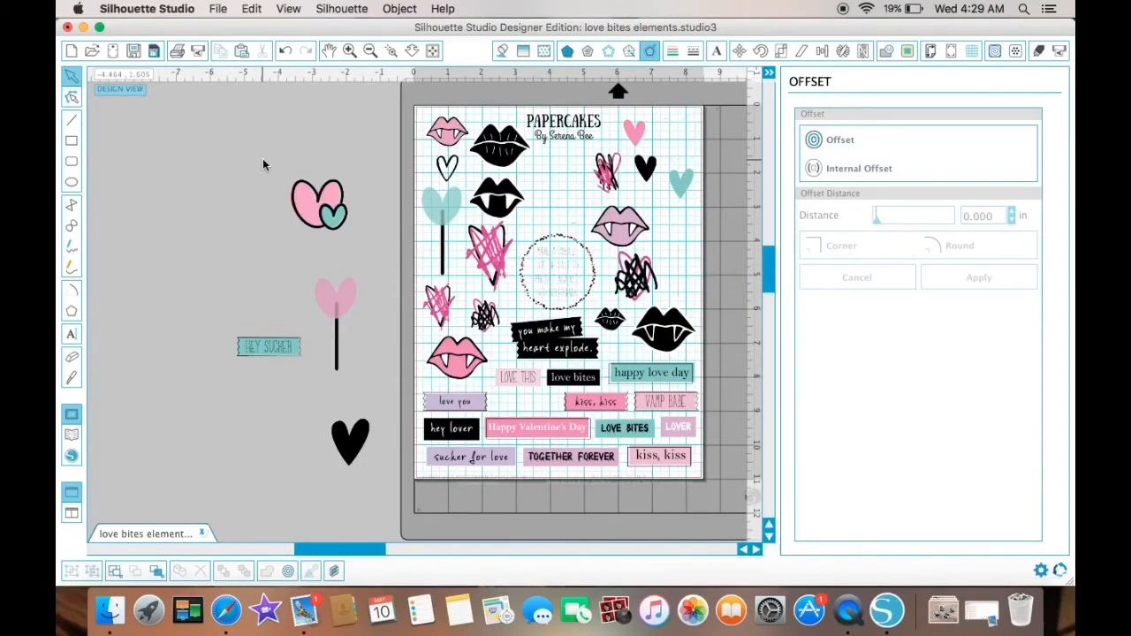
{"action": "left_click_drag", "start_coordinate": [263, 164], "coordinate": [355, 334]}
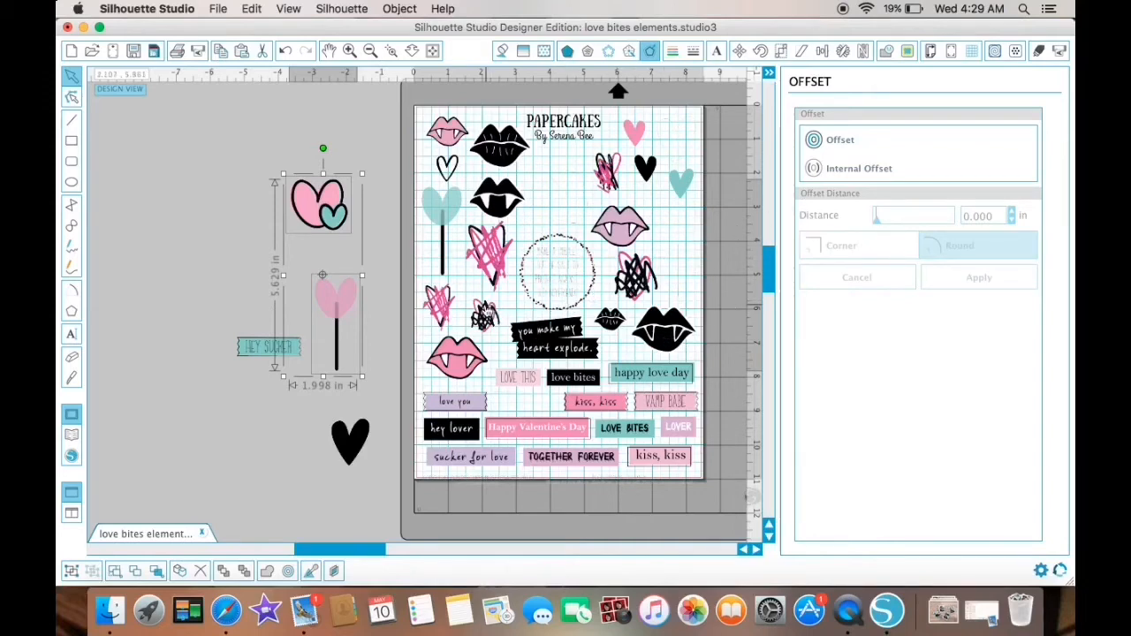
{"action": "left_click", "coordinate": [813, 143]}
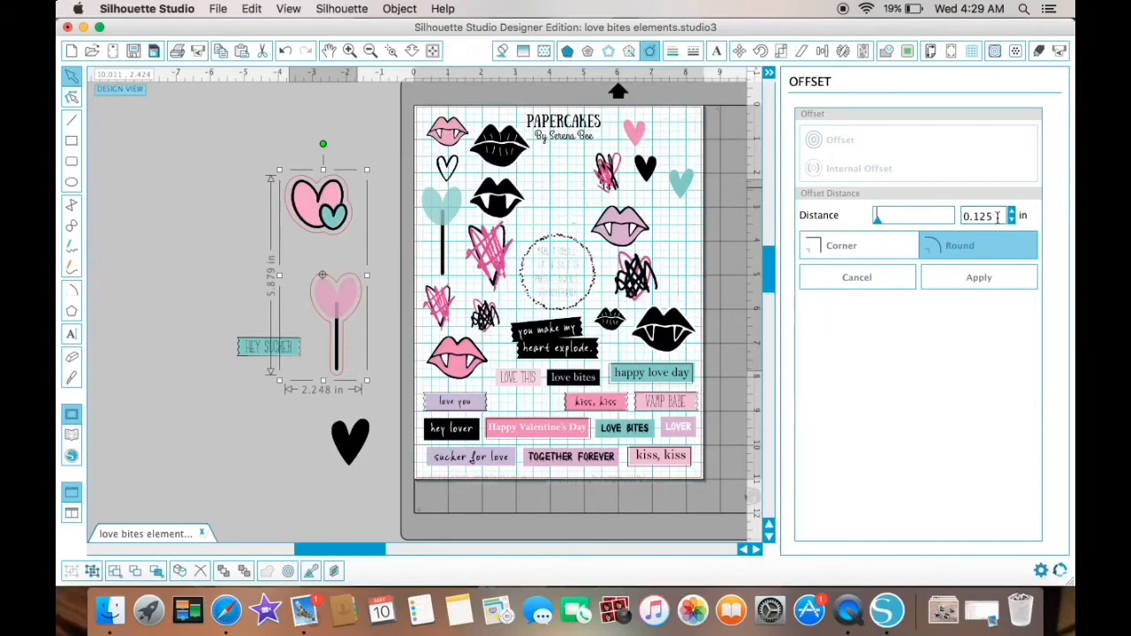
Step: Set the offset distance around both heart images to 0.060 in
{"action": "left_click_drag", "start_coordinate": [996, 217], "coordinate": [909, 212]}
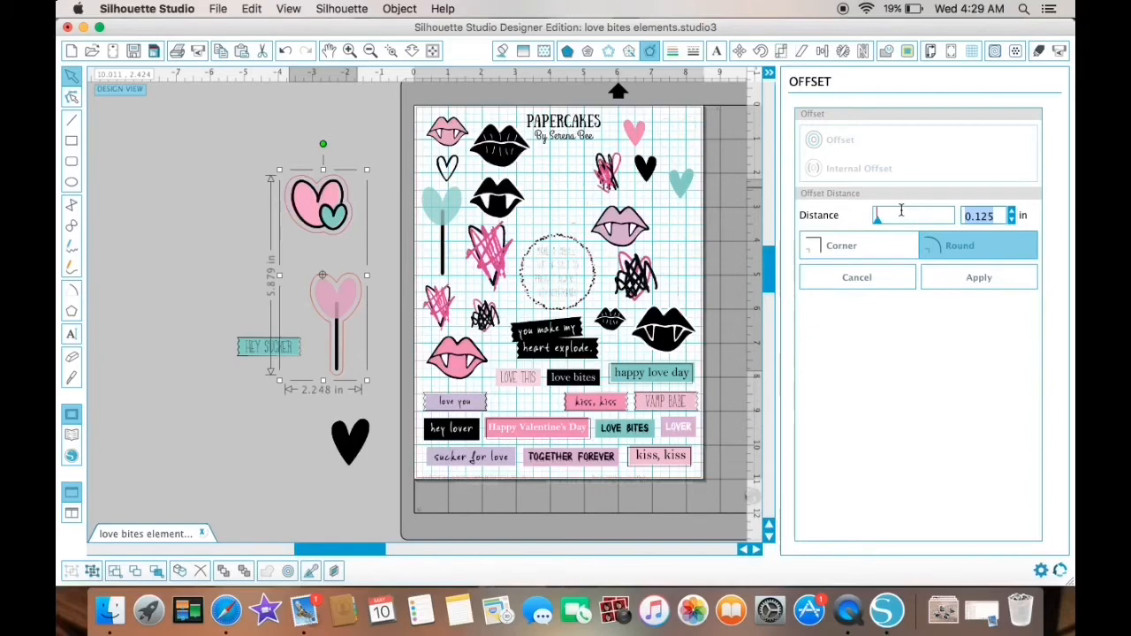
{"action": "type", "text": "0.060"}
{"action": "key", "text": "Return"}
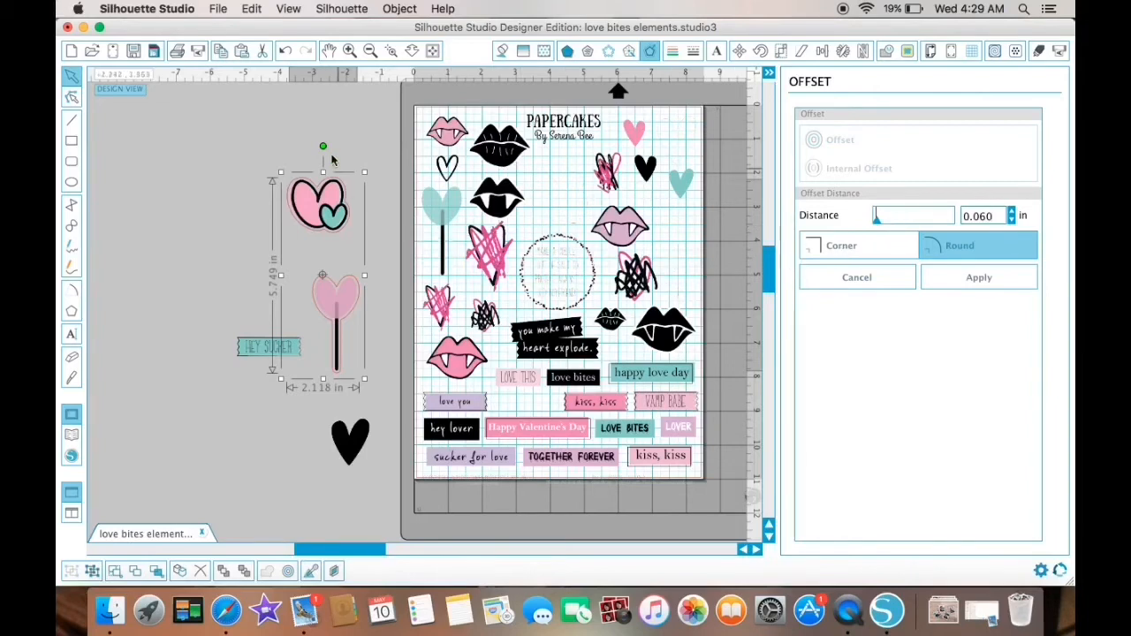
{"action": "left_click", "coordinate": [361, 231]}
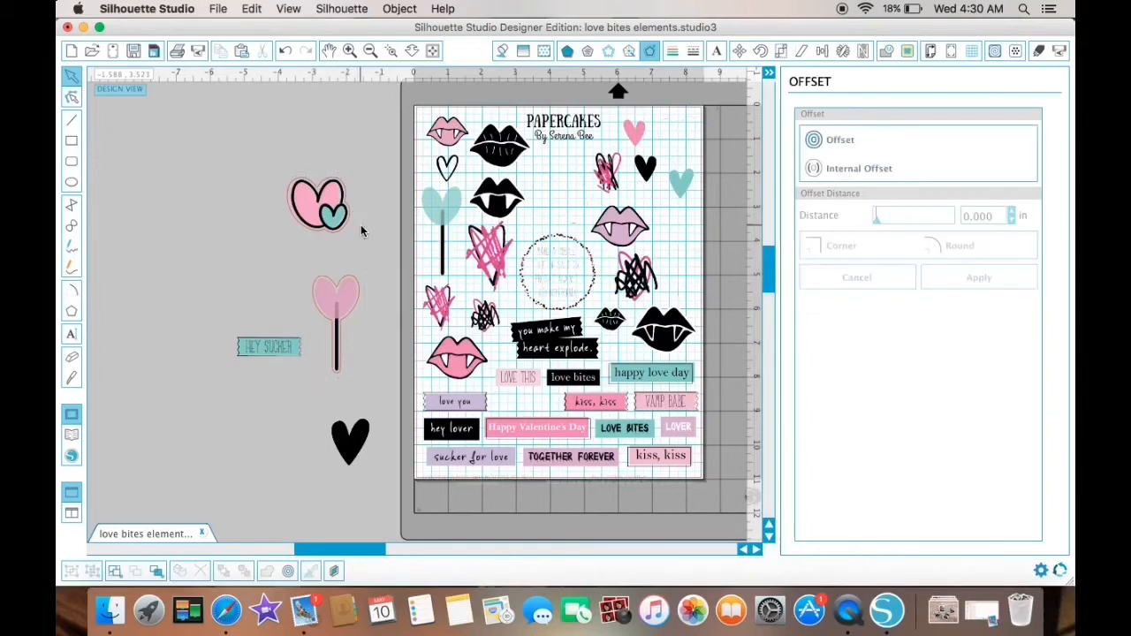
{"action": "left_click", "coordinate": [349, 51]}
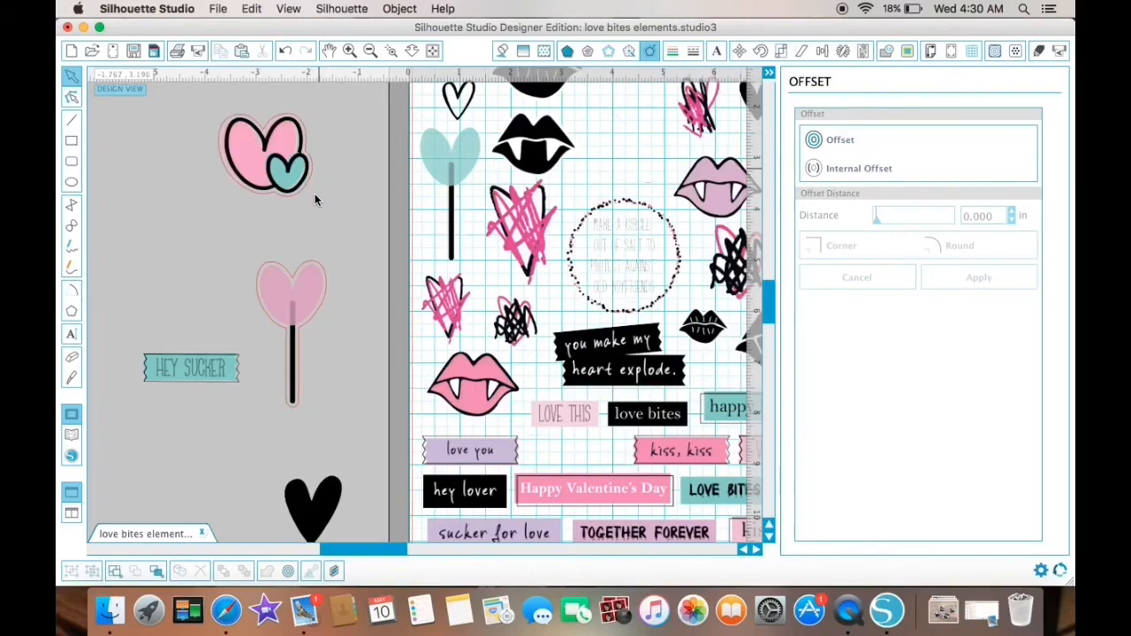
{"action": "scroll", "coordinate": [315, 199], "scroll_direction": "up", "scroll_amount": 3}
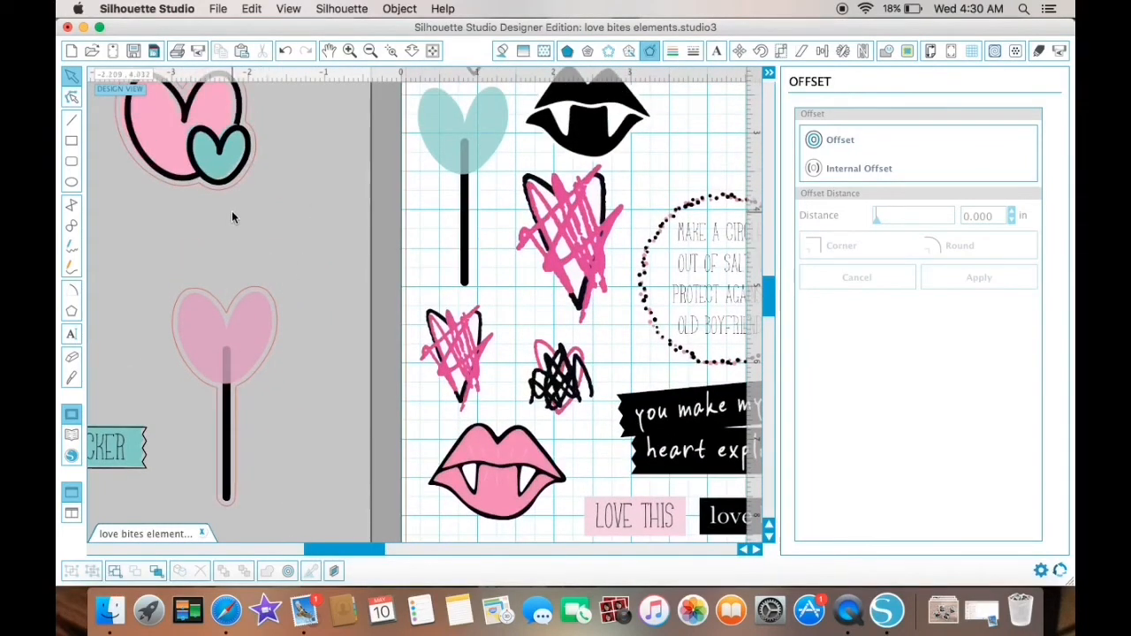
{"action": "scroll", "coordinate": [232, 210], "scroll_direction": "up", "scroll_amount": 3}
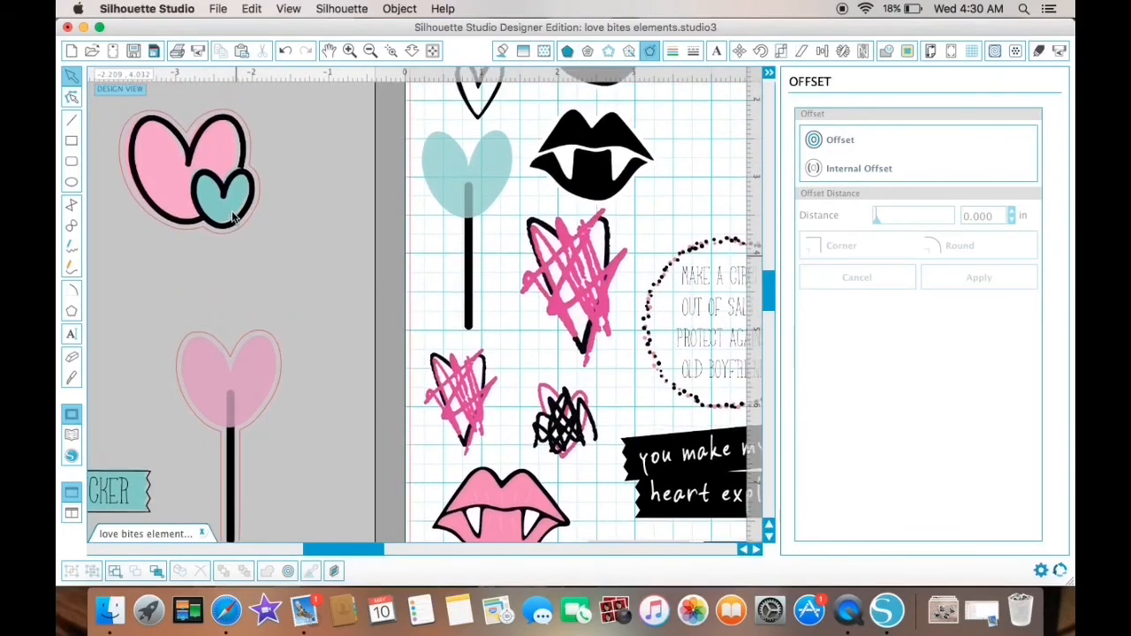
{"action": "scroll", "coordinate": [233, 218], "scroll_direction": "left", "scroll_amount": 1}
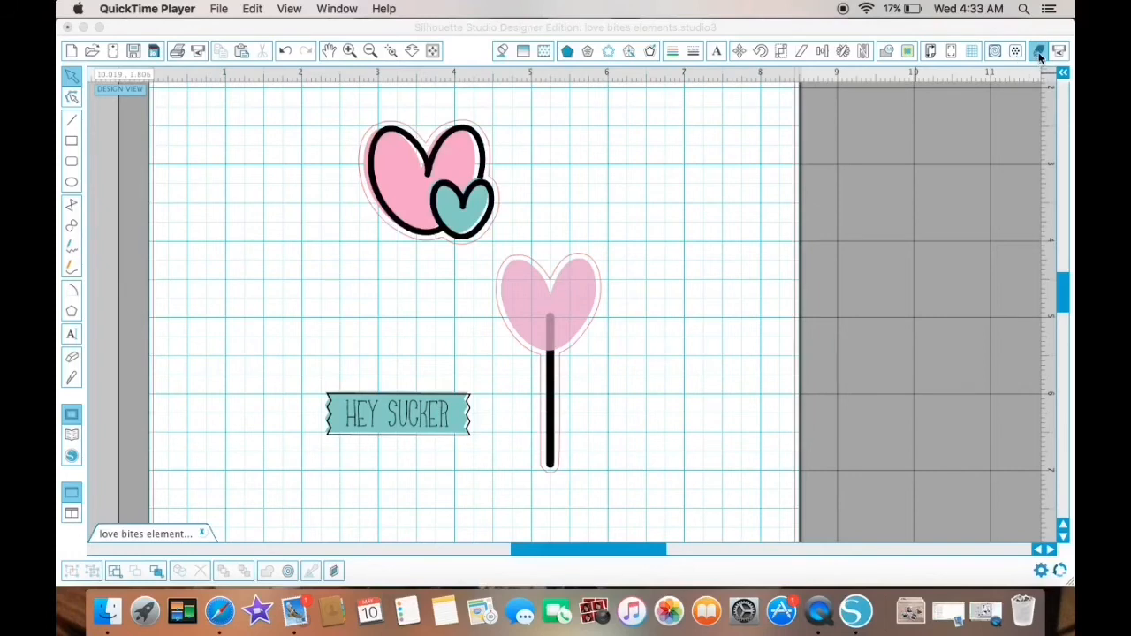
Step: In the cut settings, group the double heart with its offset outline and assign Cut Edge to the group
{"action": "left_click", "coordinate": [1040, 55]}
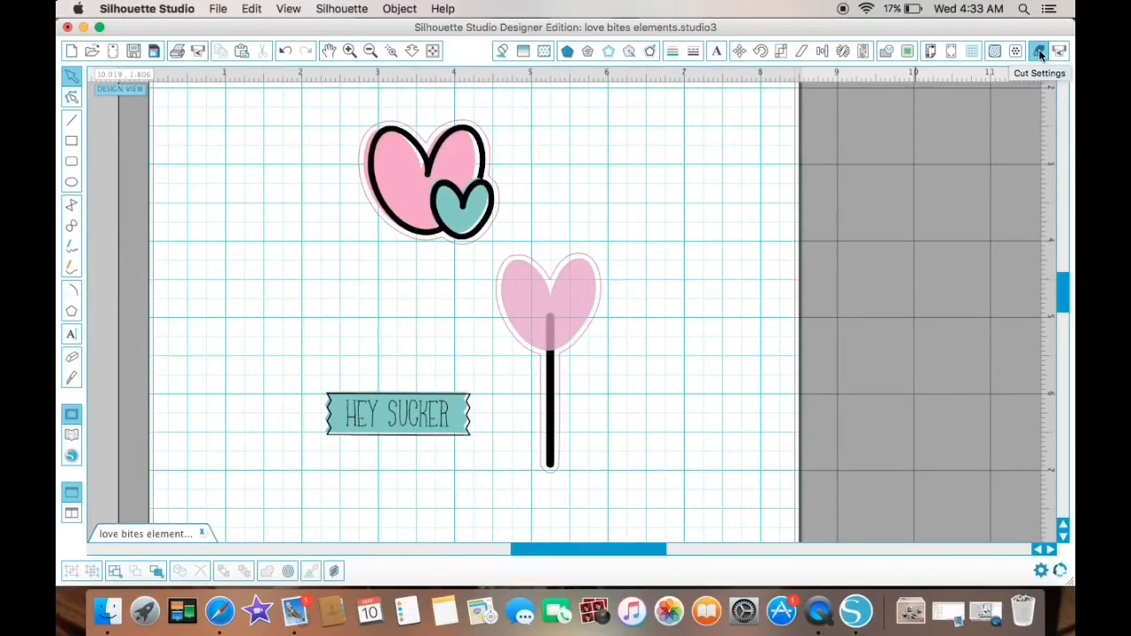
{"action": "left_click", "coordinate": [1040, 55]}
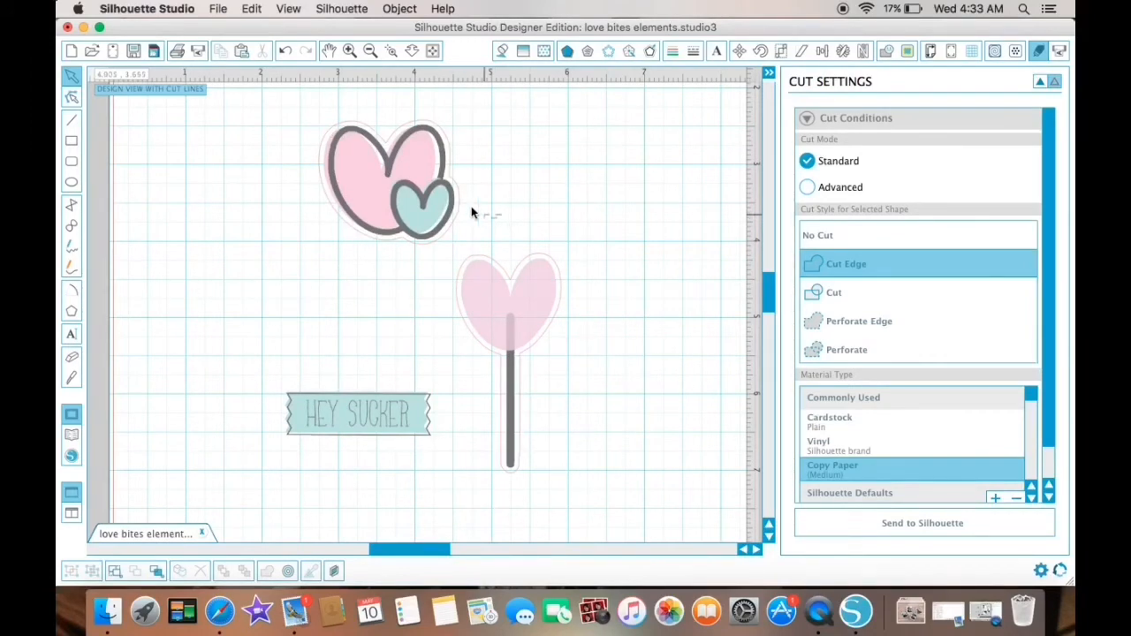
{"action": "left_click", "coordinate": [399, 190]}
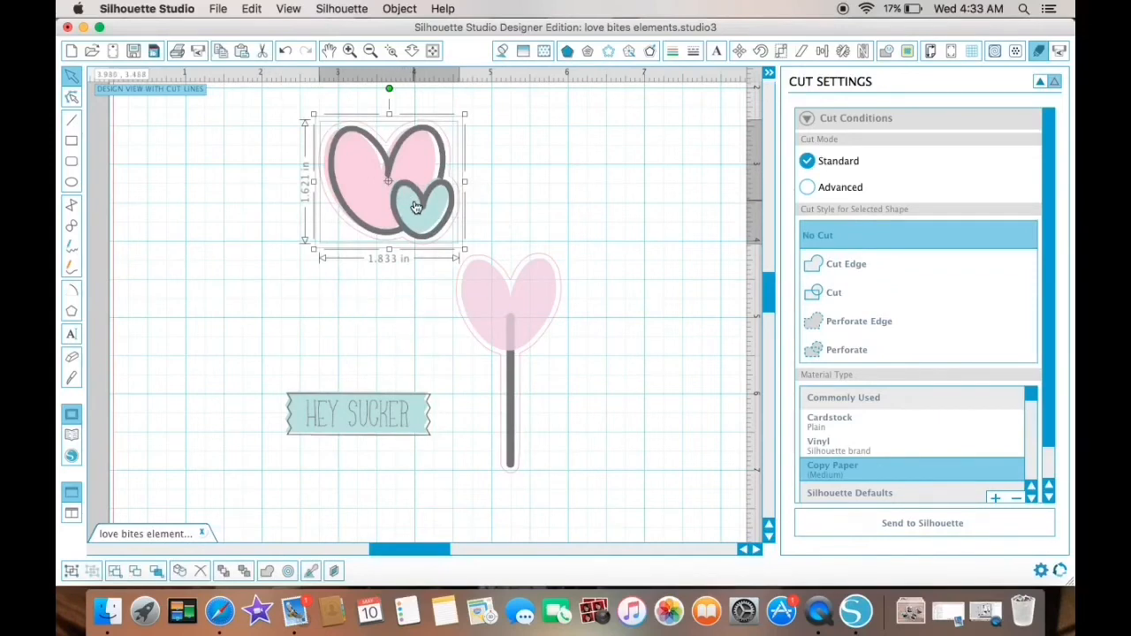
{"action": "right_click", "coordinate": [414, 200]}
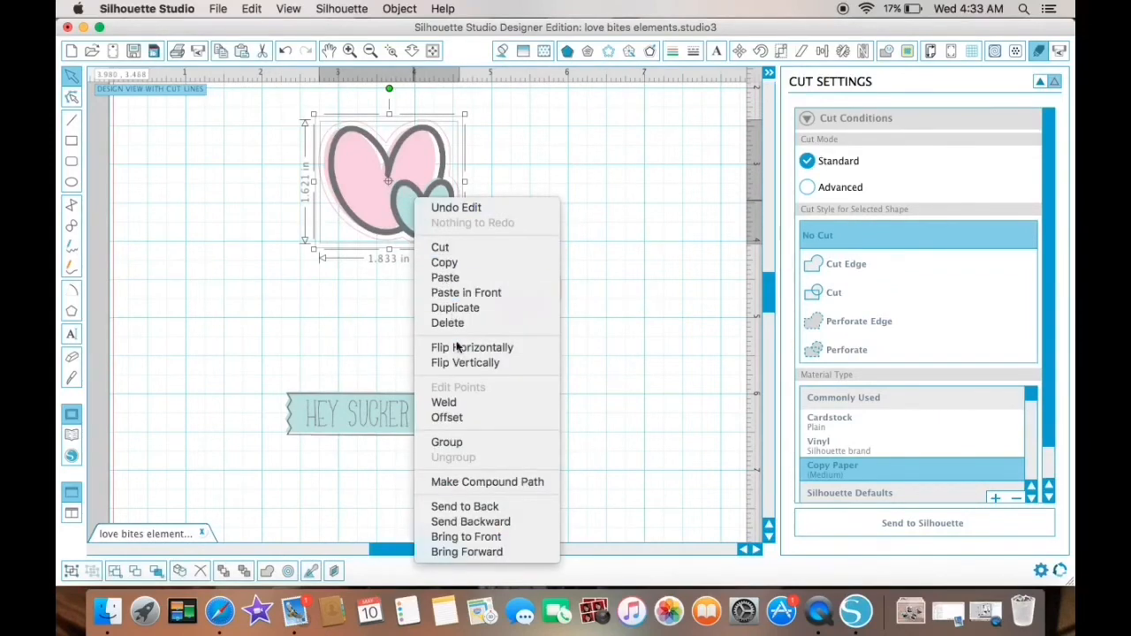
{"action": "left_click", "coordinate": [456, 443]}
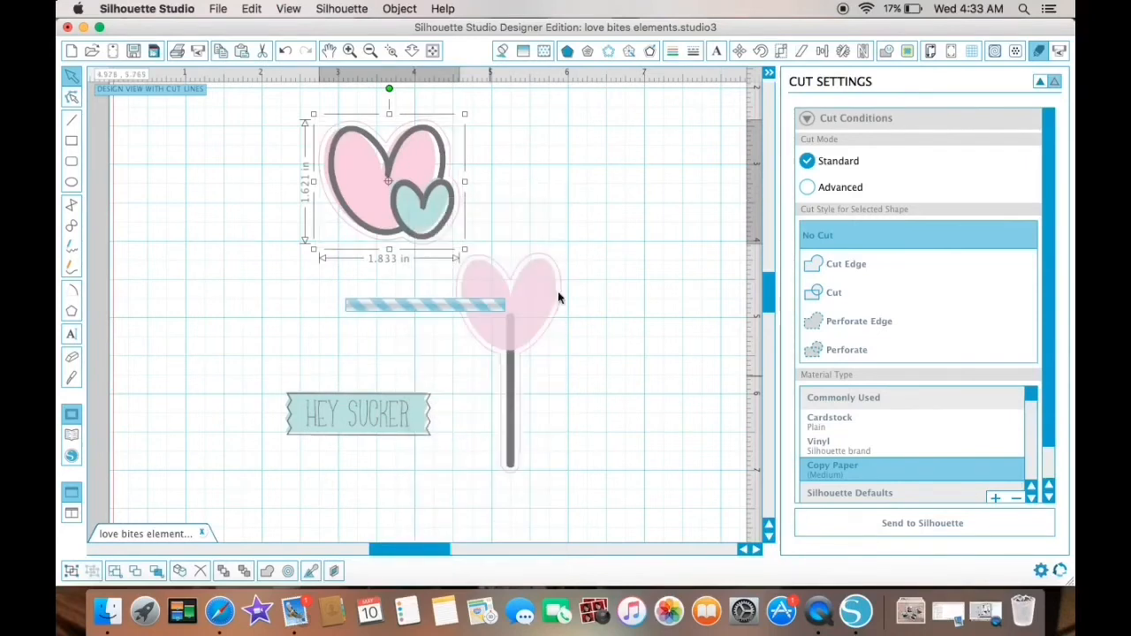
{"action": "left_click", "coordinate": [840, 268]}
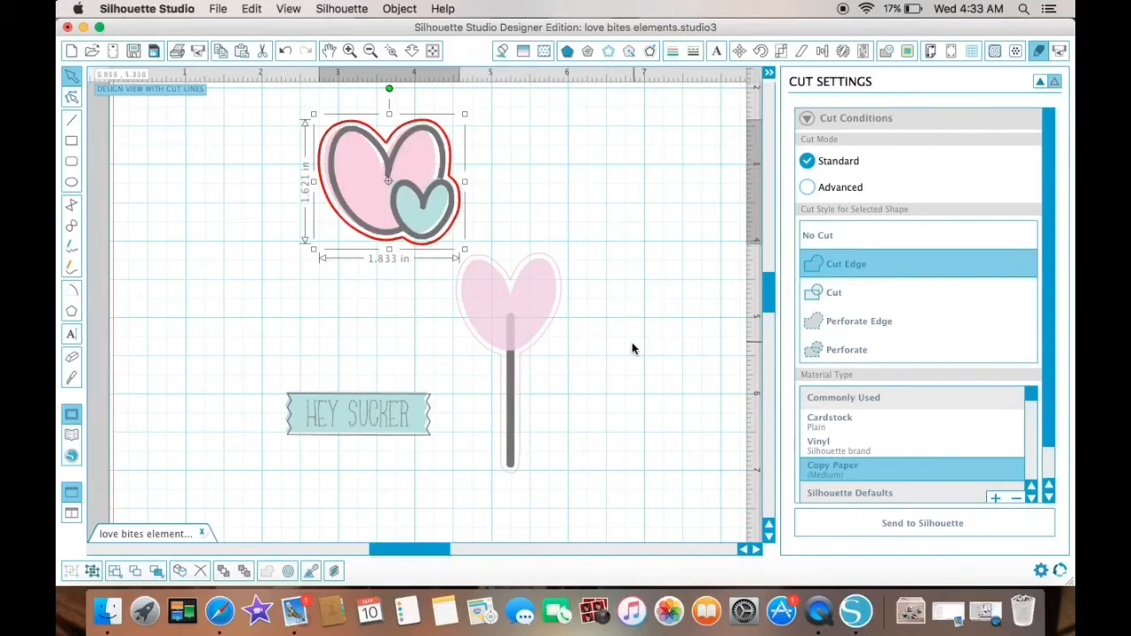
Step: Assign the Cut Edge style to the pink lollipop heart image
{"action": "left_click", "coordinate": [539, 339]}
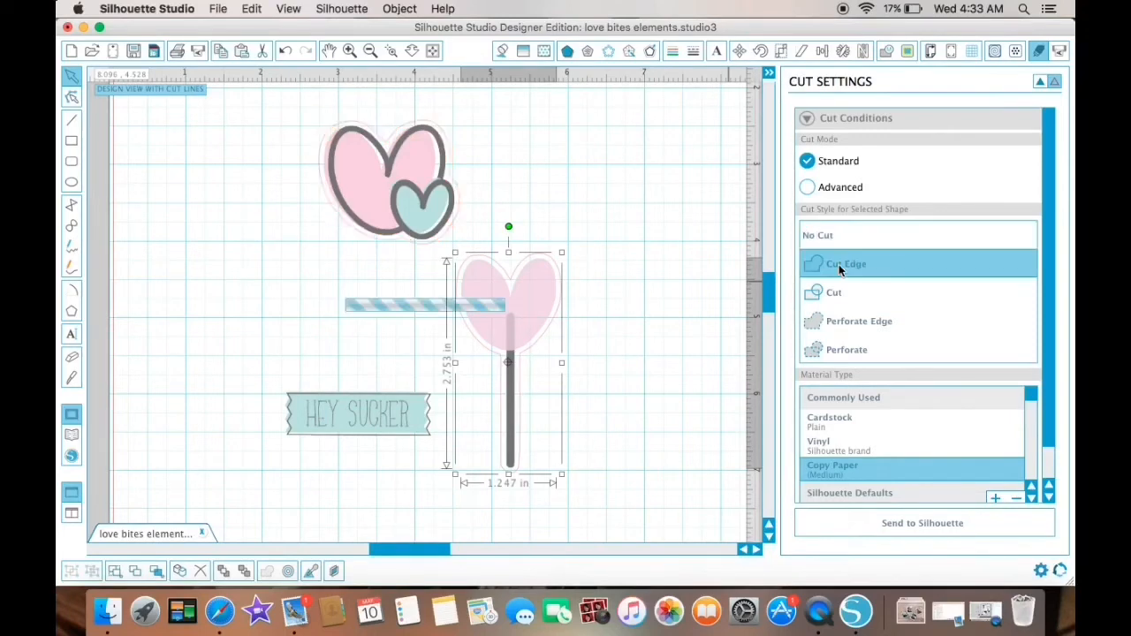
{"action": "left_click", "coordinate": [840, 265]}
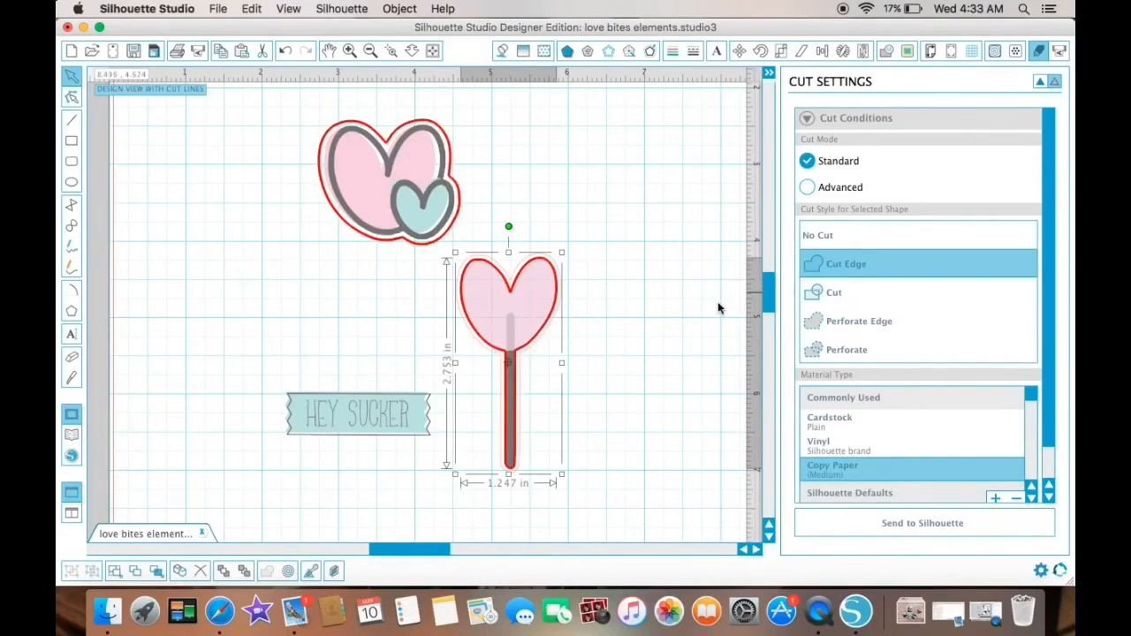
{"action": "left_click", "coordinate": [570, 336]}
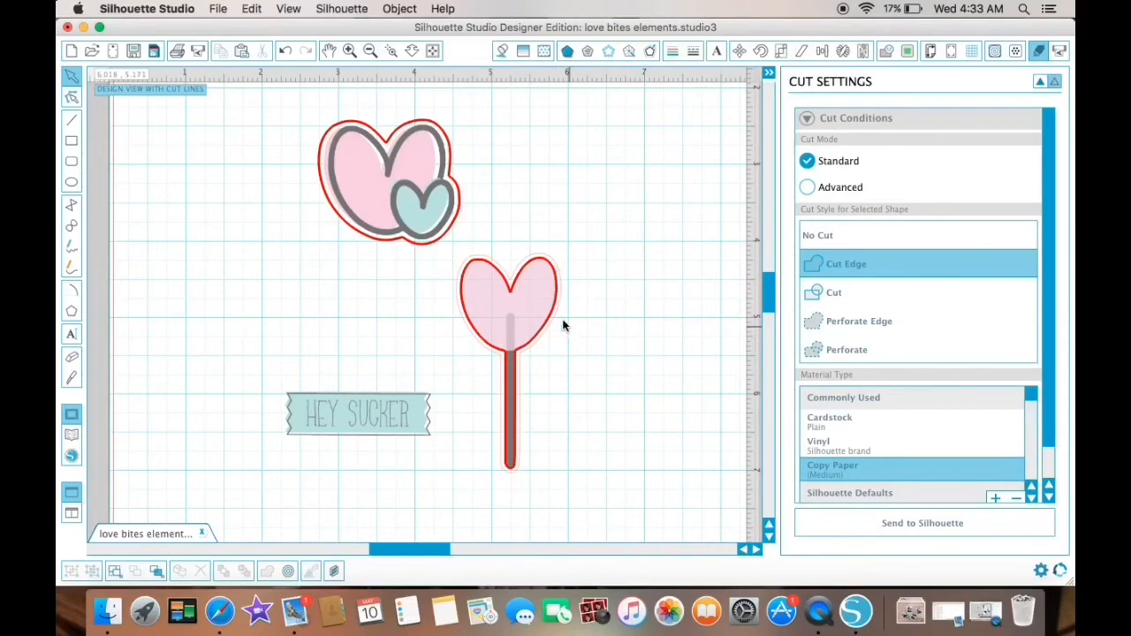
Step: Group the pink lollipop heart with its offset outline and assign Cut Edge to the group
{"action": "left_click", "coordinate": [535, 295]}
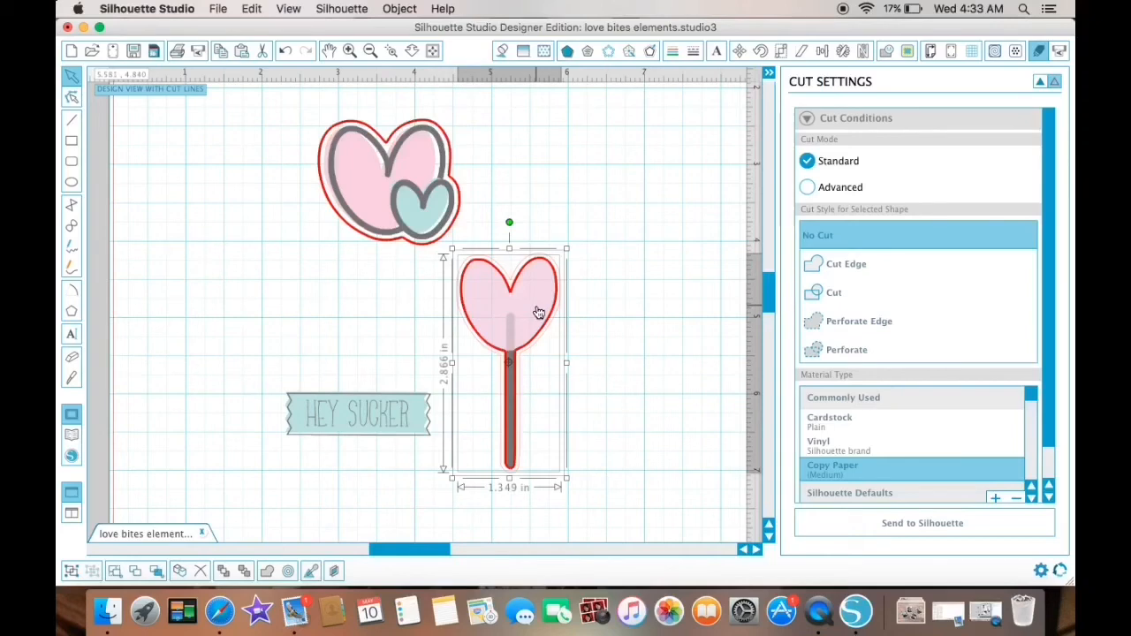
{"action": "right_click", "coordinate": [536, 308]}
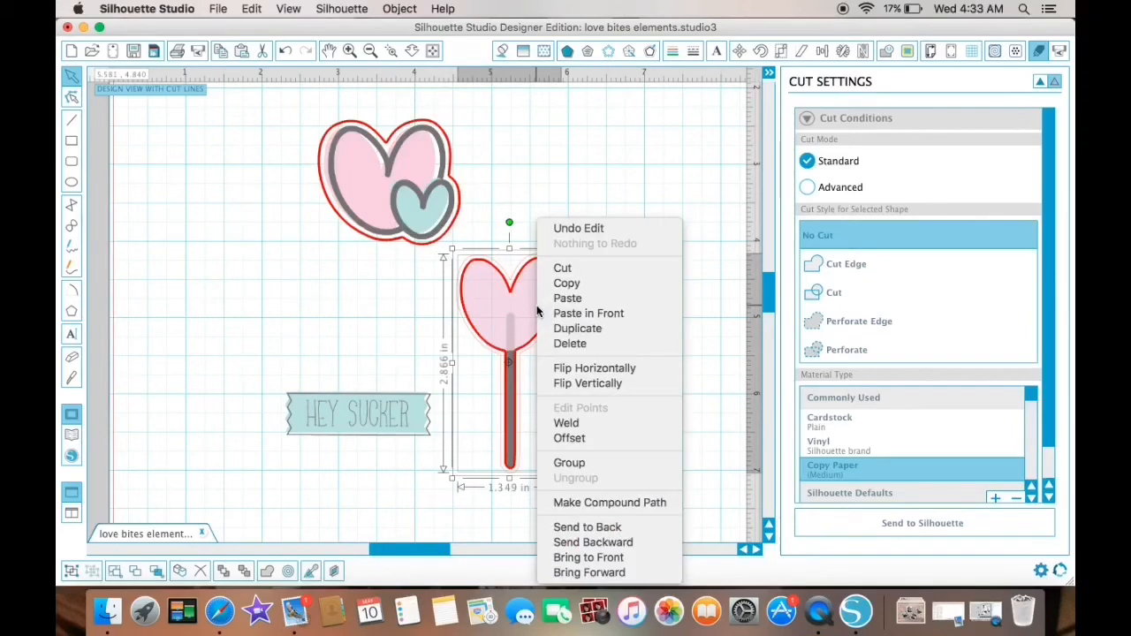
{"action": "left_click", "coordinate": [569, 463]}
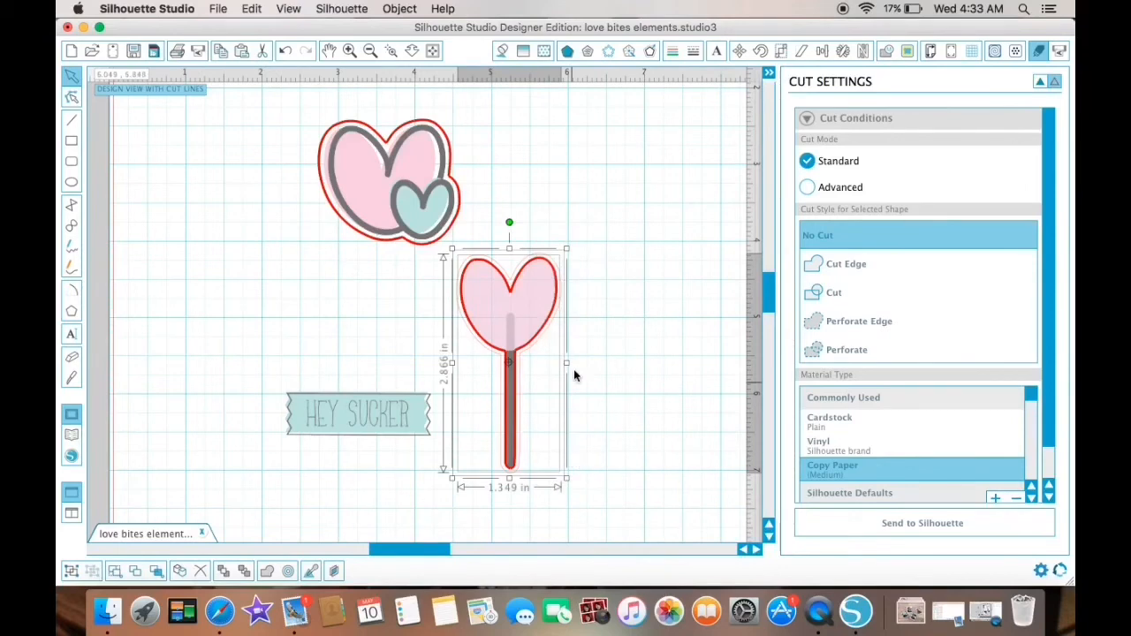
{"action": "right_click", "coordinate": [535, 311]}
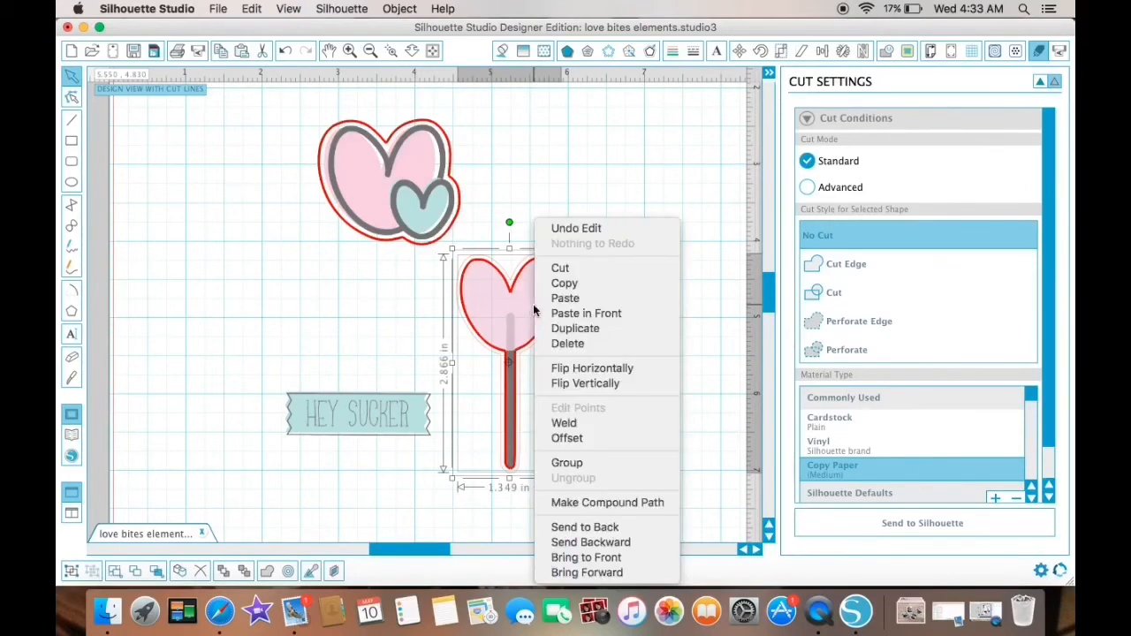
{"action": "left_click", "coordinate": [562, 463]}
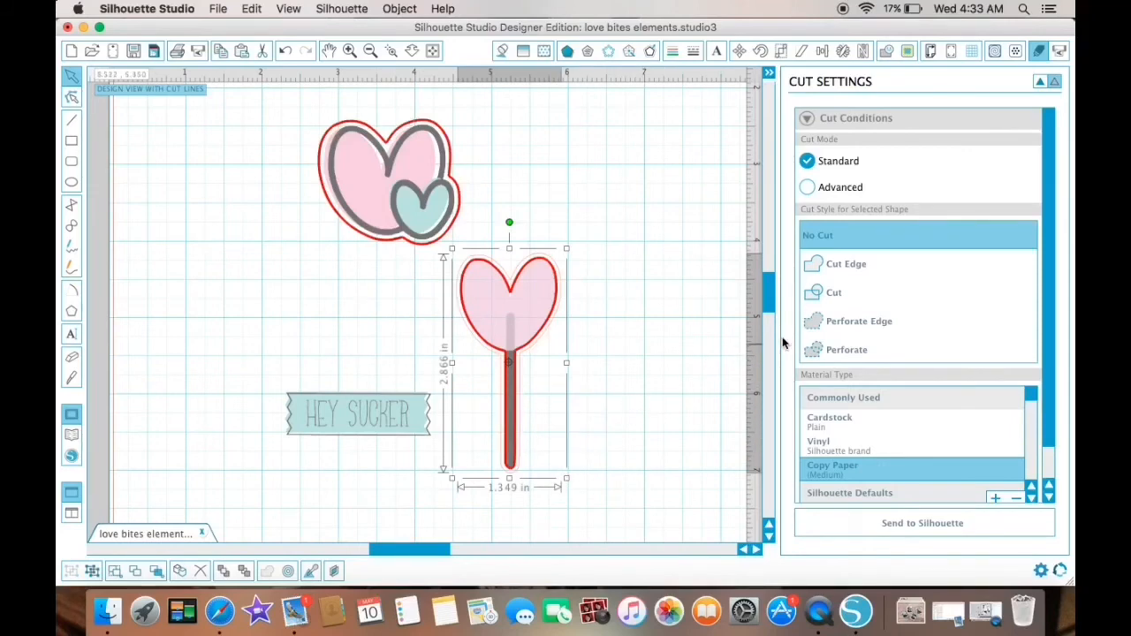
{"action": "left_click", "coordinate": [834, 265]}
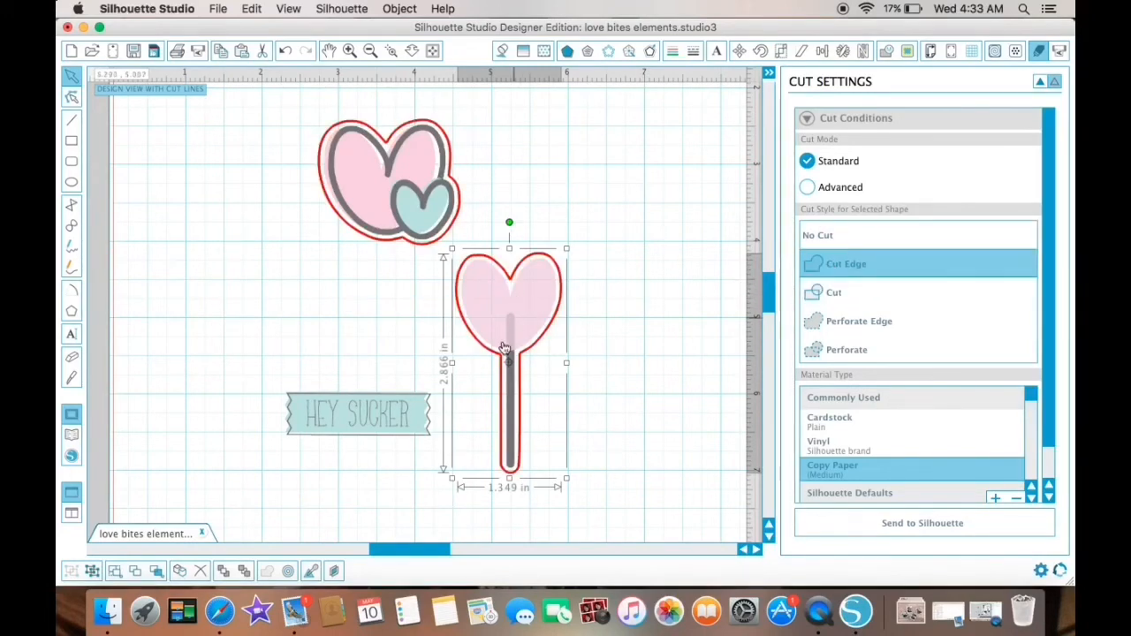
Step: Assign the Cut Edge style to the HEY SUCKER label and deselect it
{"action": "left_click", "coordinate": [385, 444]}
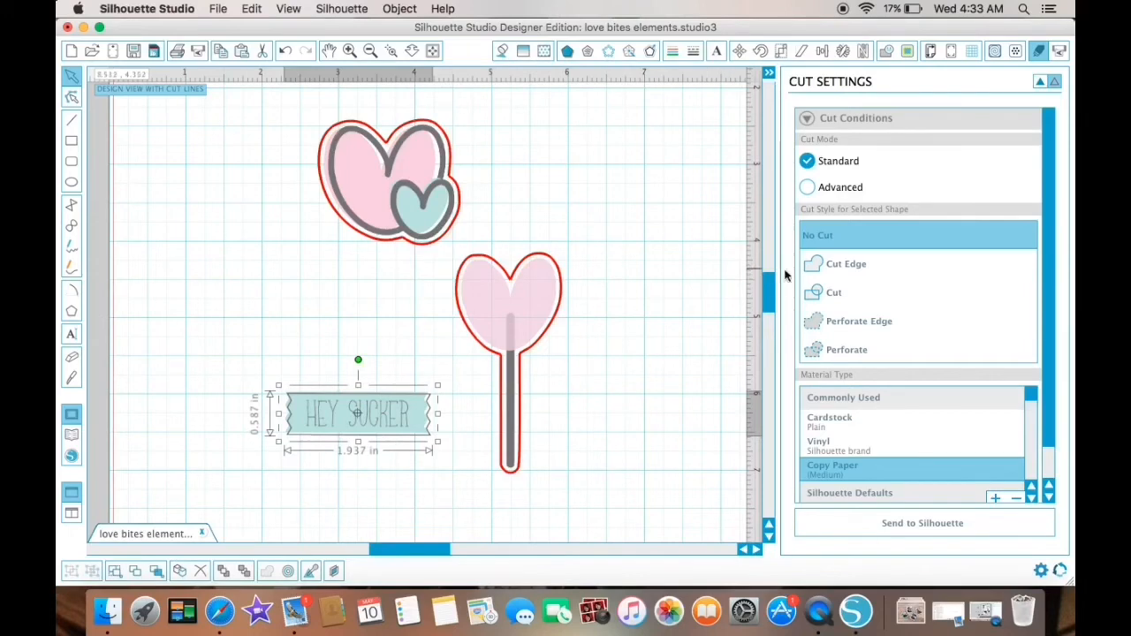
{"action": "left_click", "coordinate": [839, 271]}
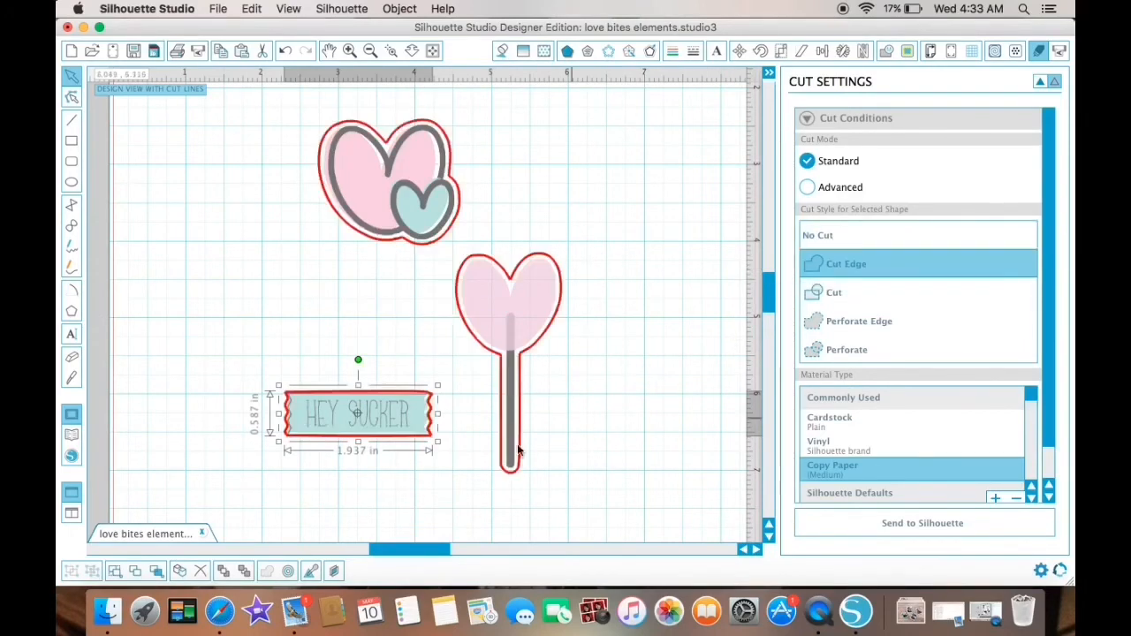
{"action": "left_click", "coordinate": [423, 482]}
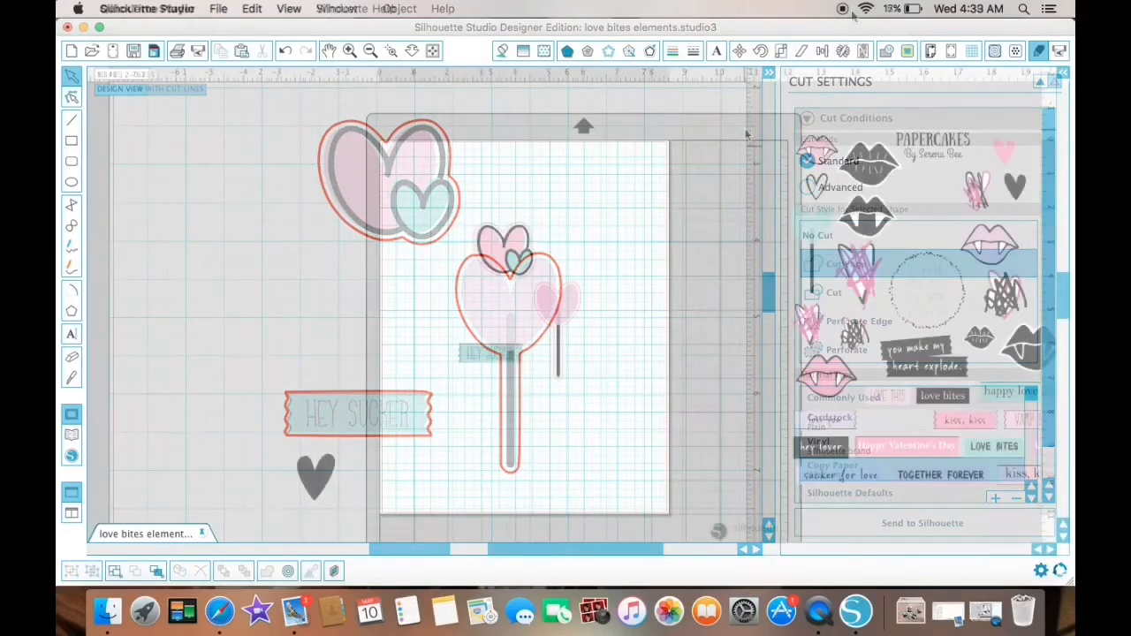
Step: Turn on the print border in the design page settings
{"action": "left_click", "coordinate": [930, 55]}
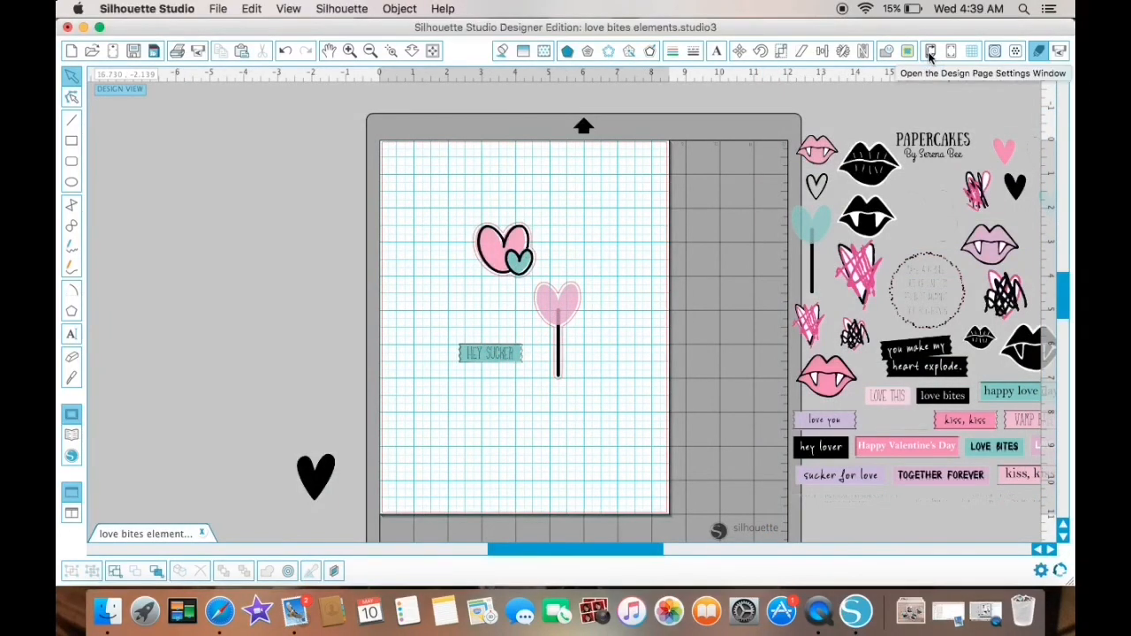
{"action": "left_click", "coordinate": [930, 55]}
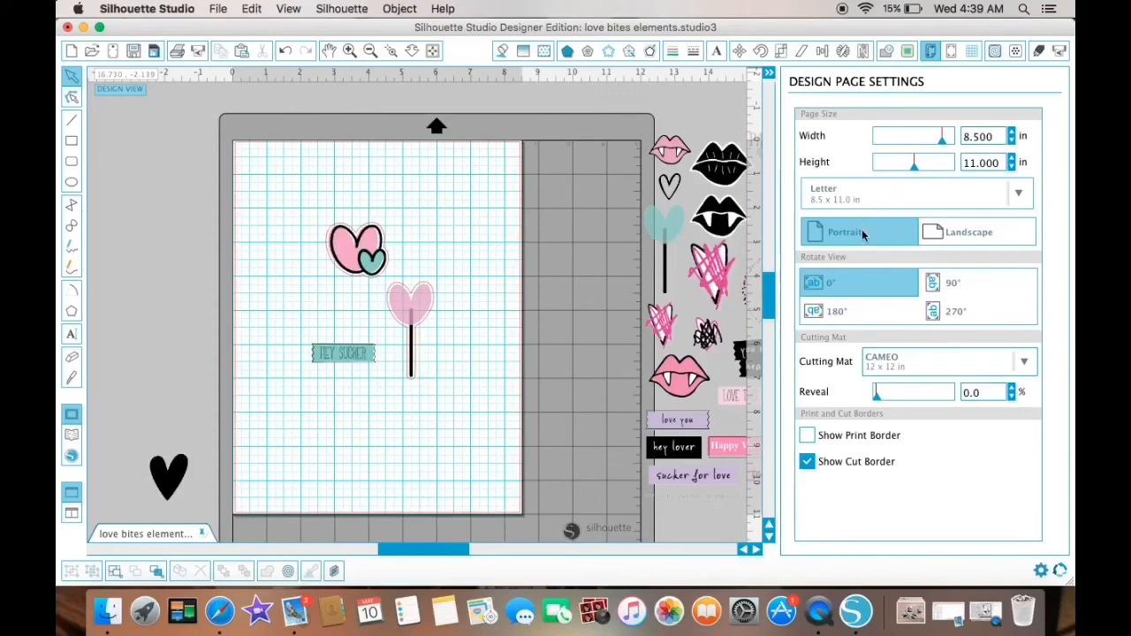
{"action": "left_click", "coordinate": [807, 435]}
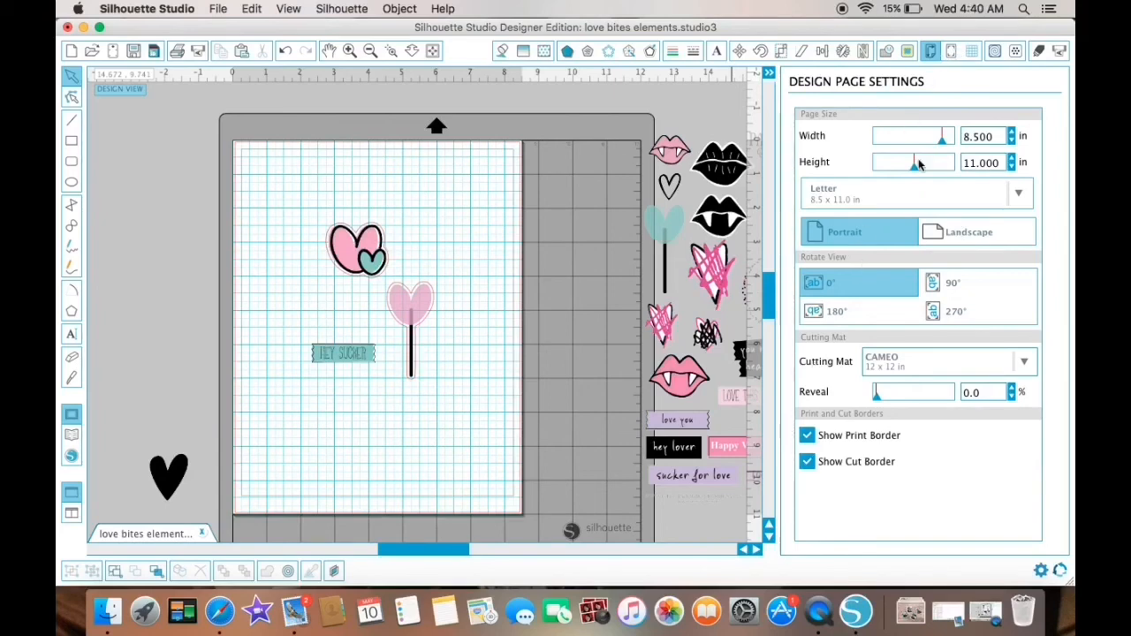
Step: Set the registration marks style to Type 1 for CAMEO, Portrait and Curio
{"action": "left_click", "coordinate": [951, 54]}
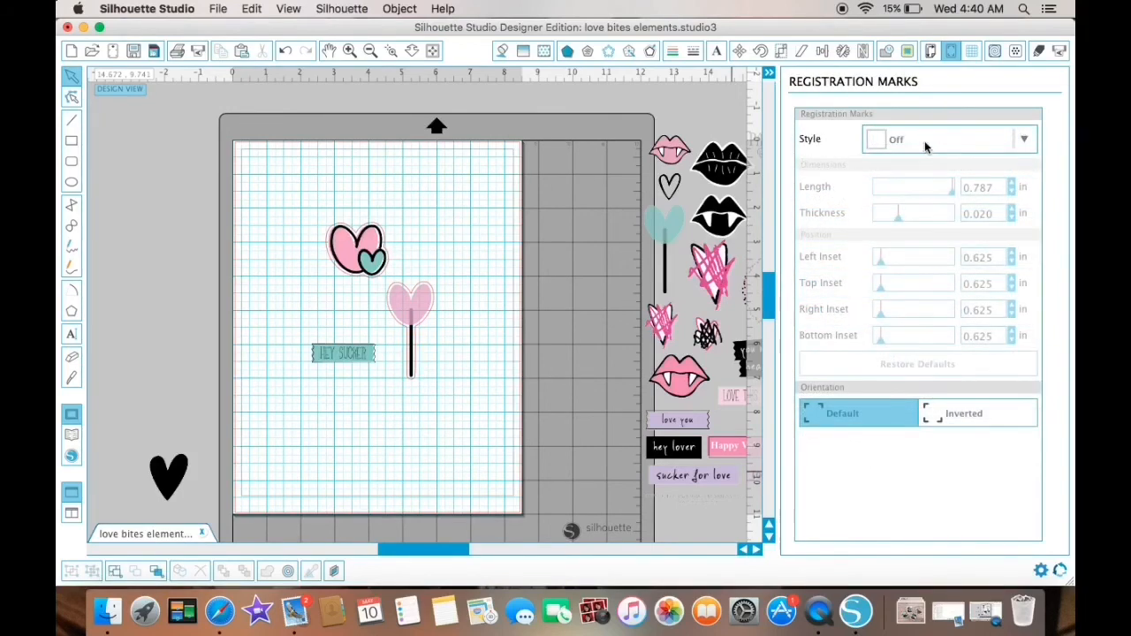
{"action": "left_click", "coordinate": [926, 144]}
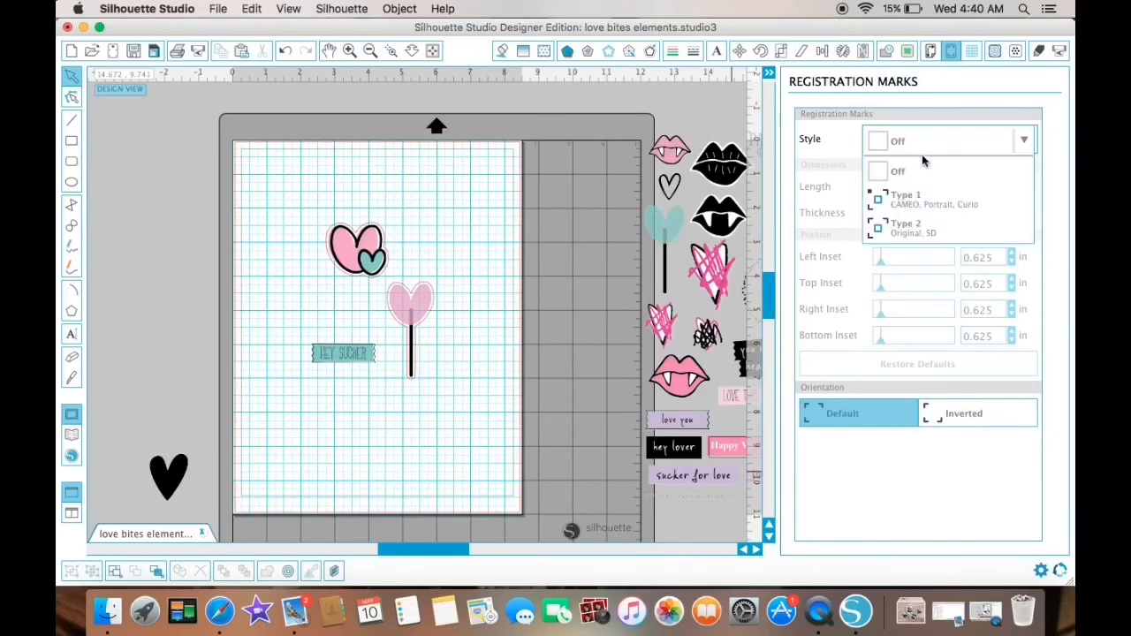
{"action": "left_click", "coordinate": [912, 205]}
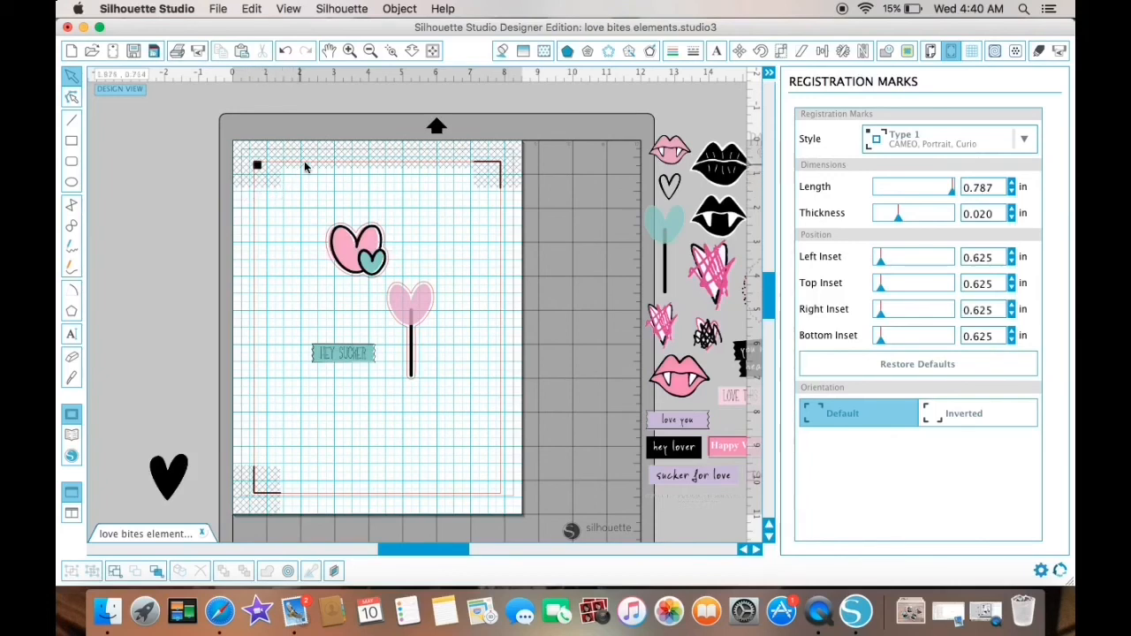
Step: Examine the registration marks, hatched no-print areas and cut and print borders around the page
{"action": "left_click", "coordinate": [349, 51]}
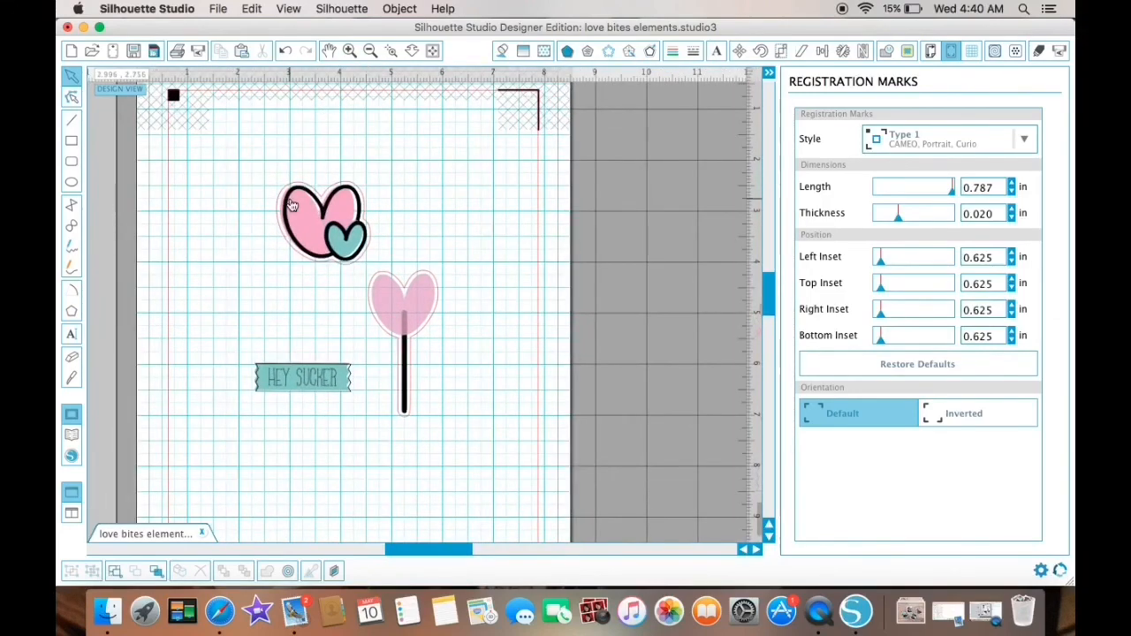
{"action": "scroll", "coordinate": [292, 205], "scroll_direction": "up", "scroll_amount": 4}
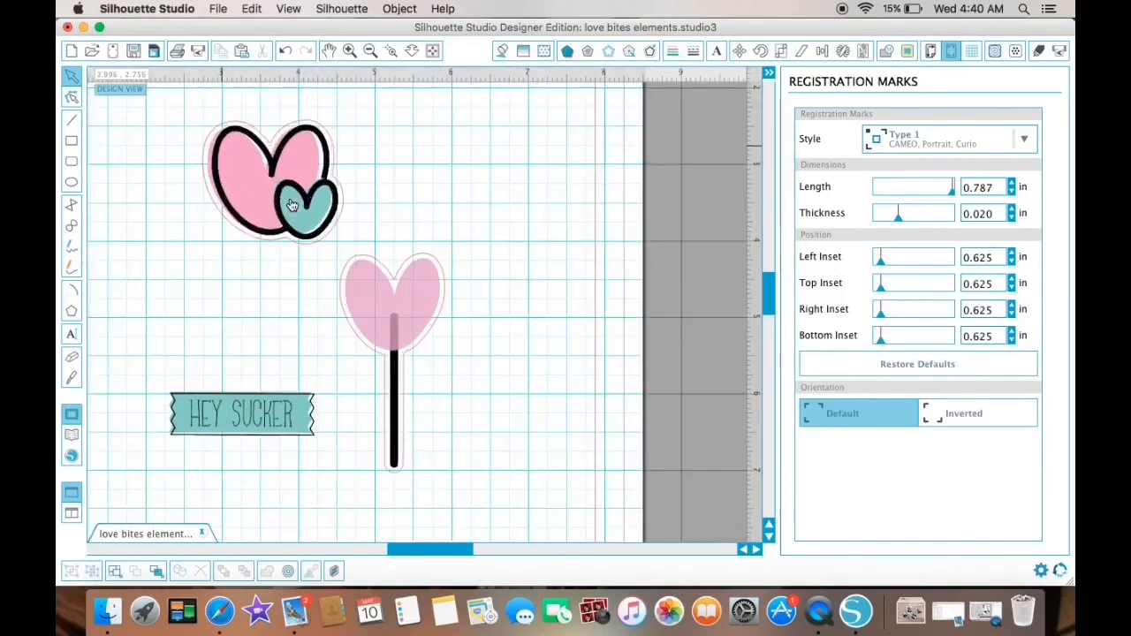
{"action": "scroll", "coordinate": [291, 205], "scroll_direction": "left", "scroll_amount": 3}
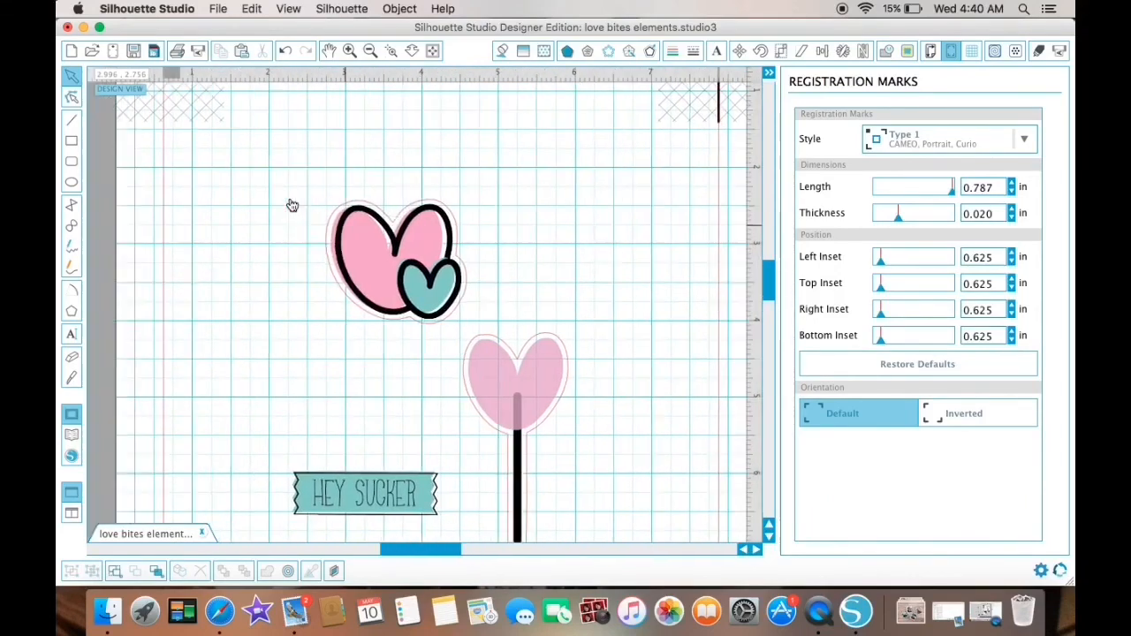
{"action": "scroll", "coordinate": [292, 205], "scroll_direction": "up", "scroll_amount": 2}
{"action": "scroll", "coordinate": [292, 205], "scroll_direction": "up", "scroll_amount": 3}
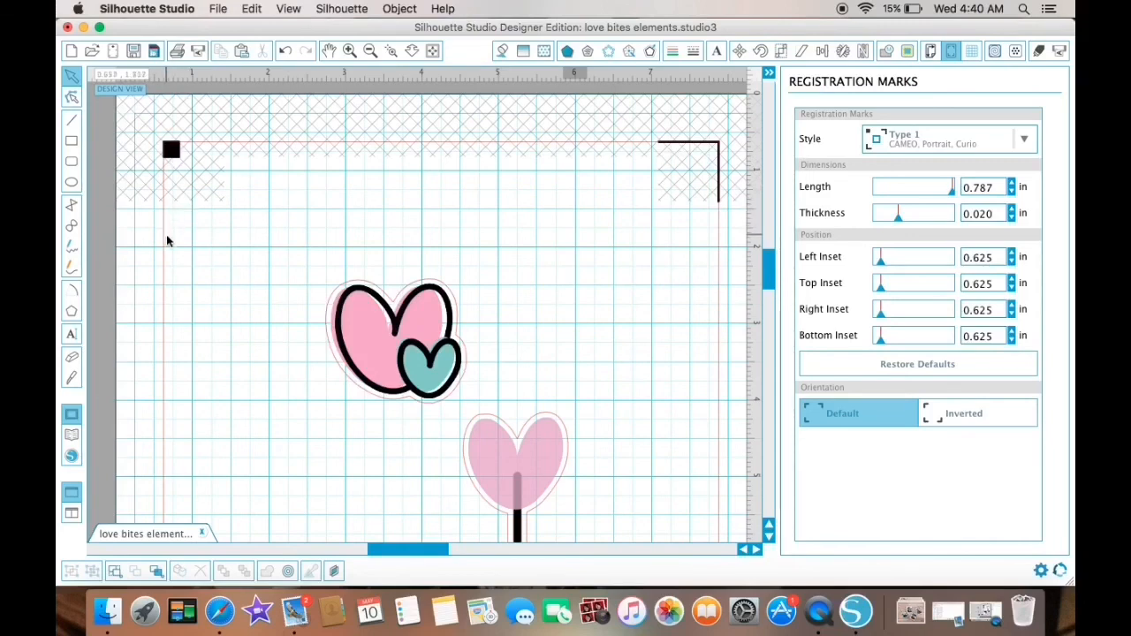
{"action": "scroll", "coordinate": [166, 236], "scroll_direction": "down", "scroll_amount": 5}
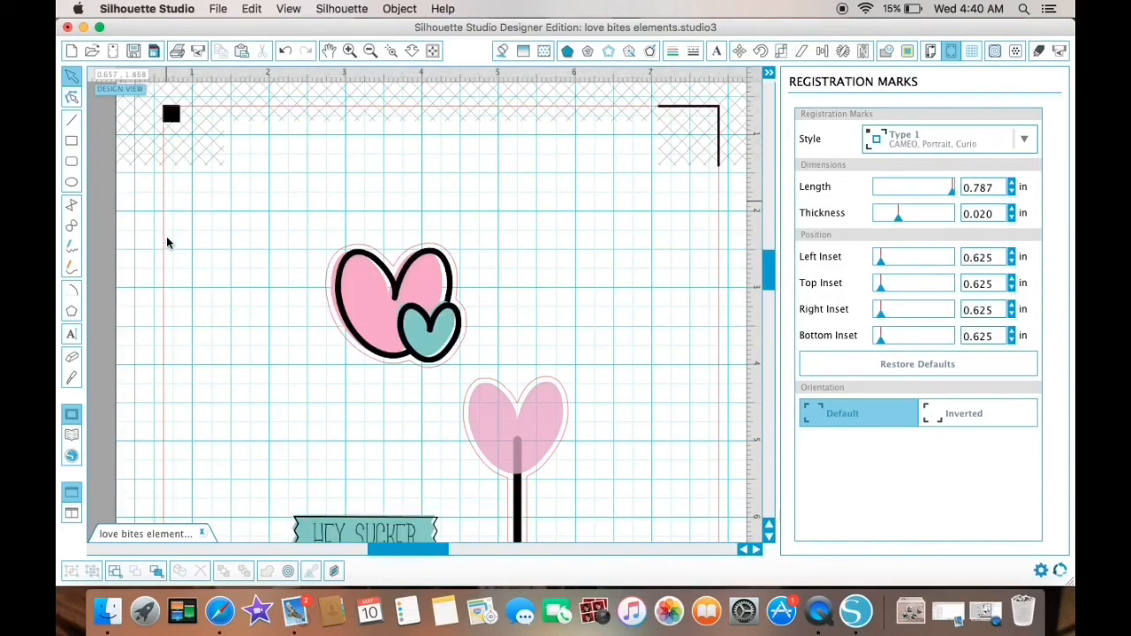
{"action": "scroll", "coordinate": [167, 239], "scroll_direction": "down", "scroll_amount": 8}
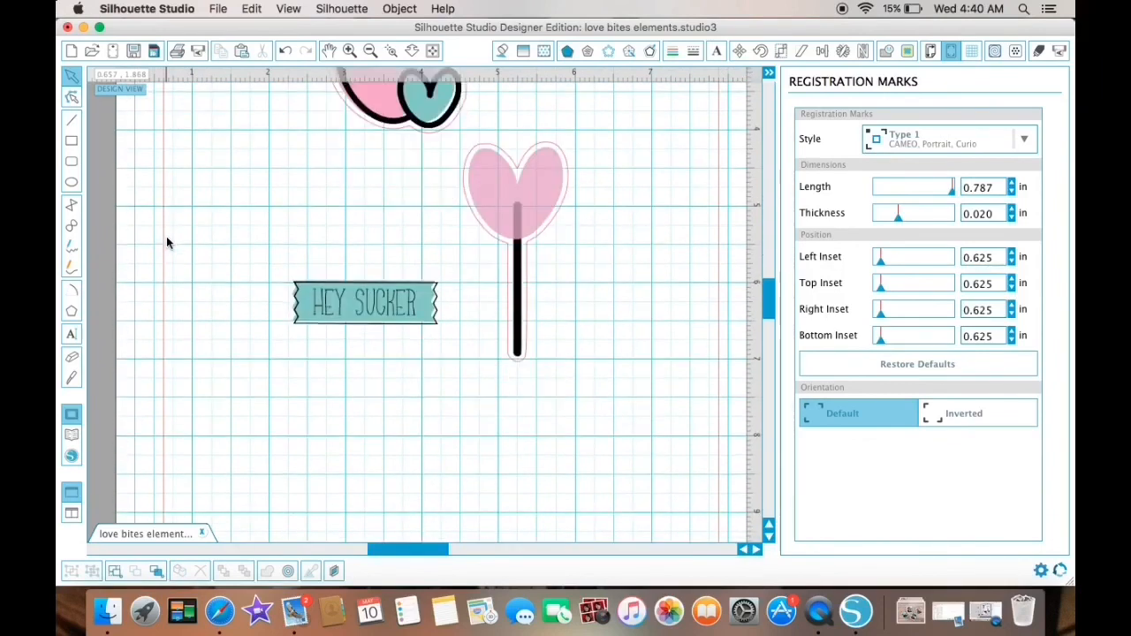
{"action": "scroll", "coordinate": [167, 238], "scroll_direction": "down", "scroll_amount": 4}
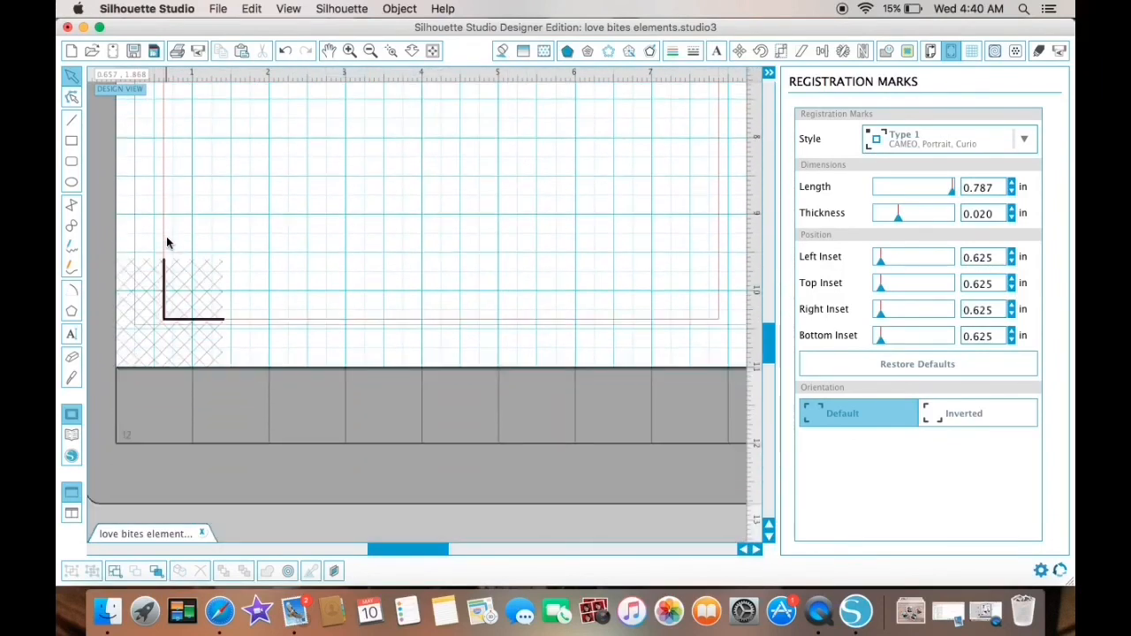
{"action": "scroll", "coordinate": [166, 236], "scroll_direction": "up", "scroll_amount": 3}
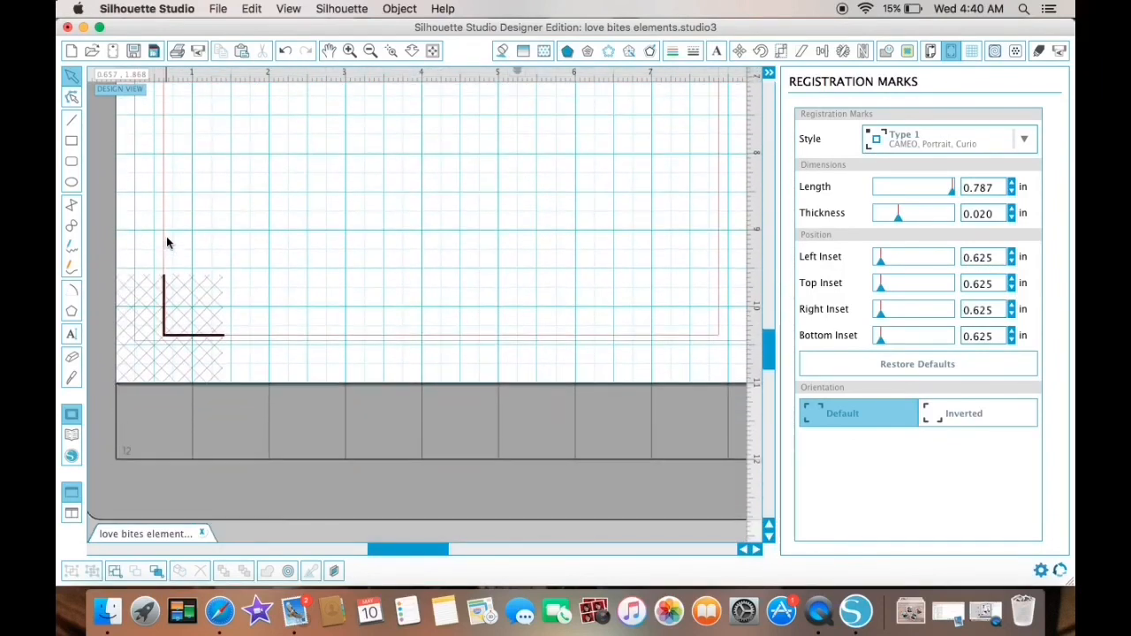
{"action": "scroll", "coordinate": [174, 238], "scroll_direction": "up", "scroll_amount": 1}
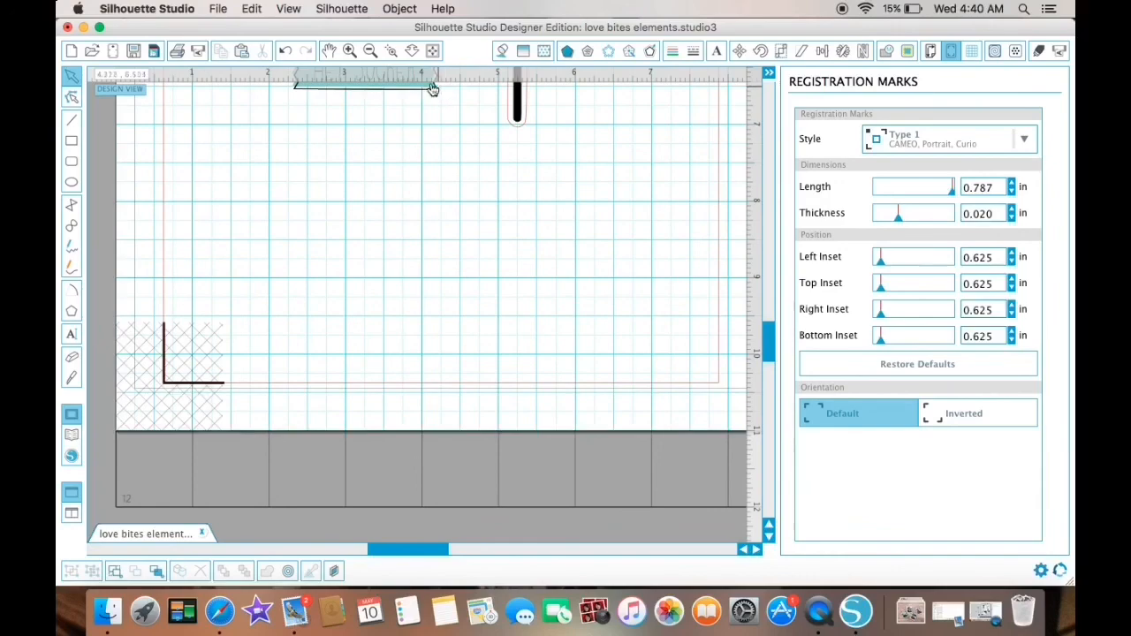
{"action": "left_click", "coordinate": [369, 51]}
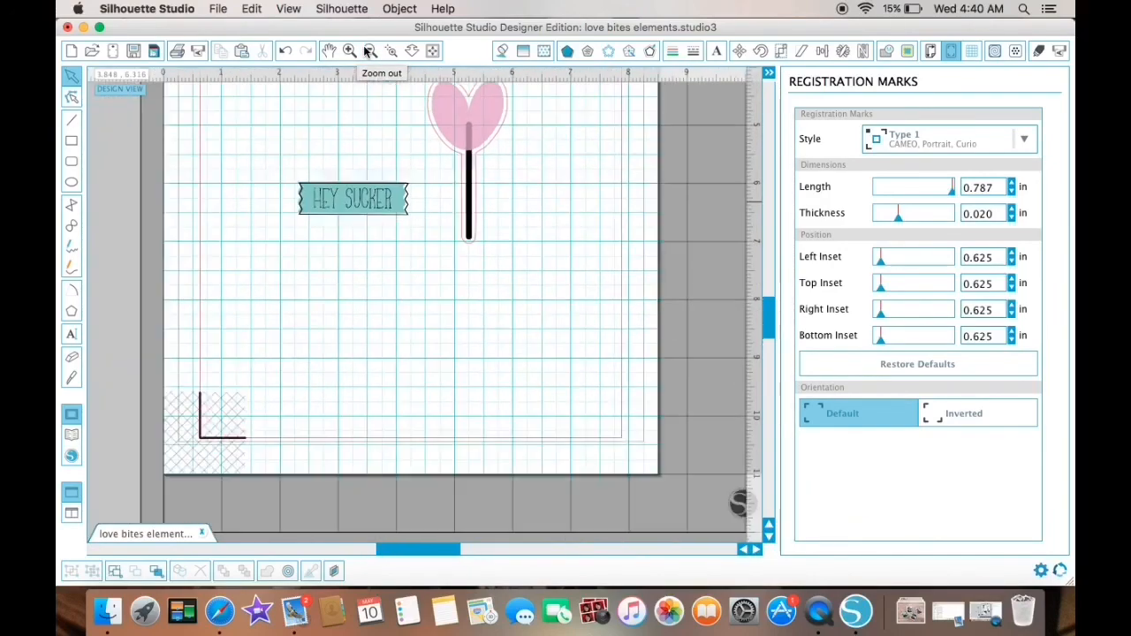
{"action": "left_click", "coordinate": [369, 51]}
{"action": "left_click", "coordinate": [369, 52]}
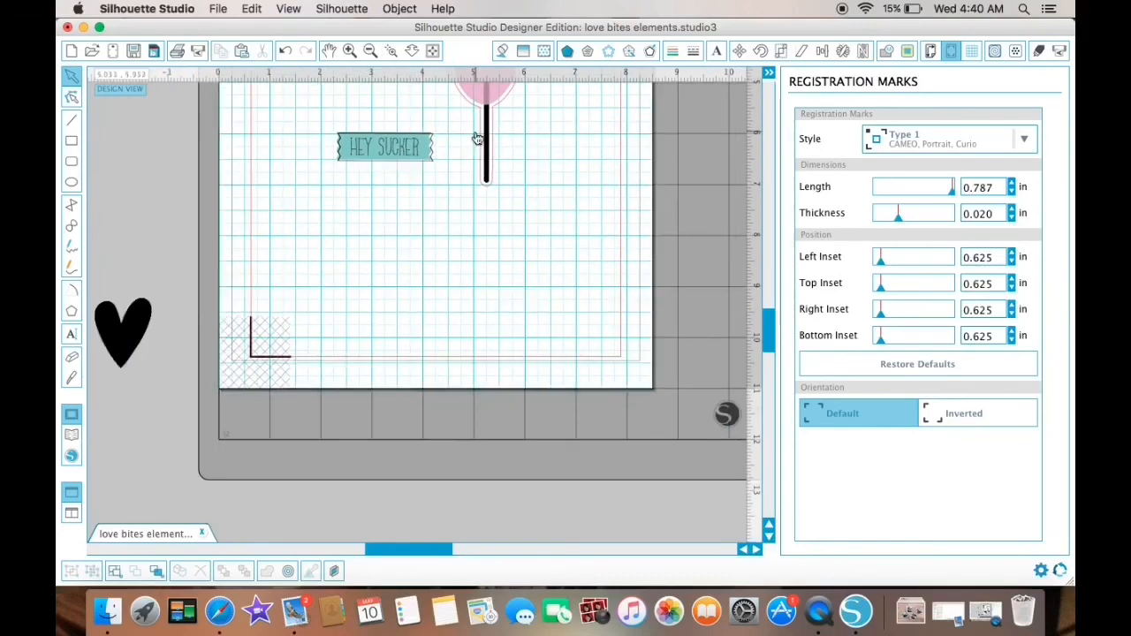
{"action": "scroll", "coordinate": [477, 139], "scroll_direction": "down", "scroll_amount": 4}
{"action": "scroll", "coordinate": [477, 139], "scroll_direction": "down", "scroll_amount": 3}
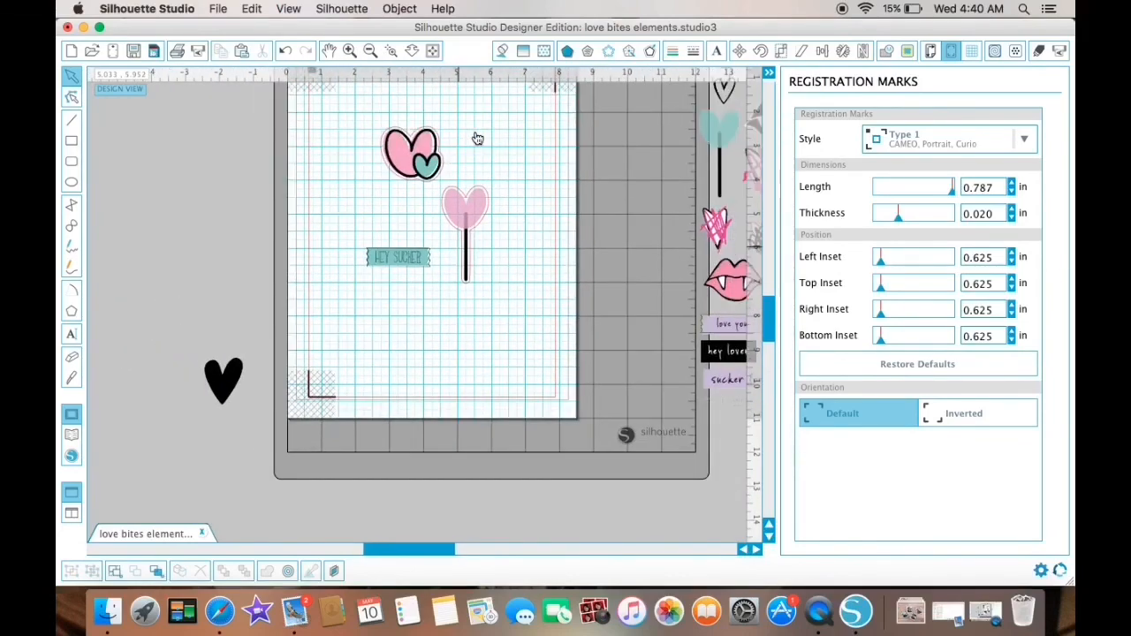
{"action": "scroll", "coordinate": [477, 139], "scroll_direction": "up", "scroll_amount": 2}
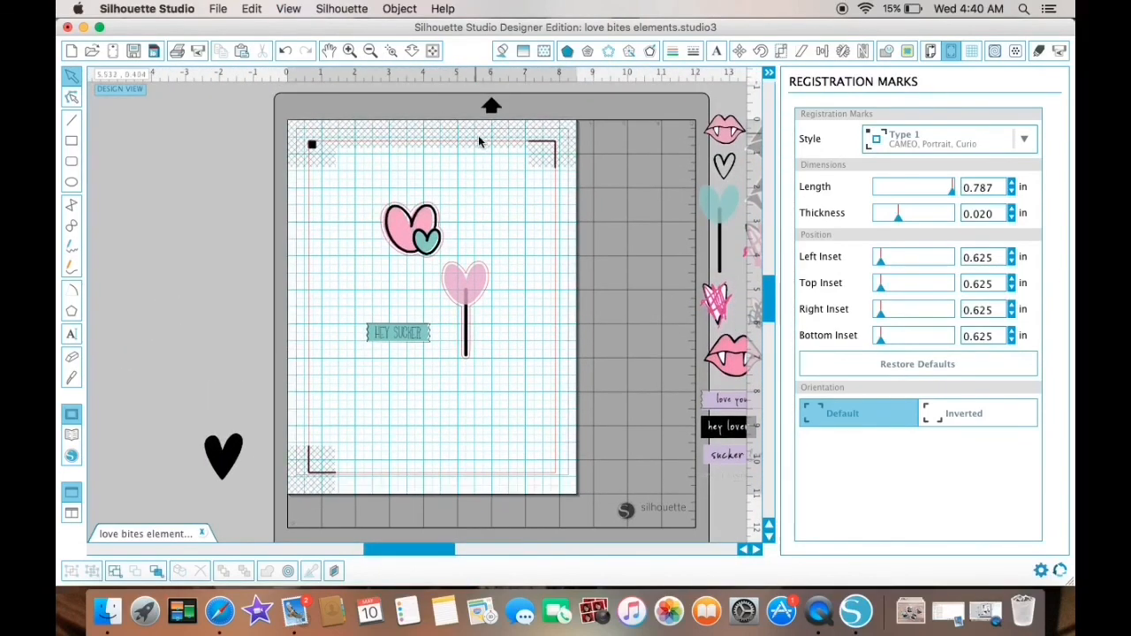